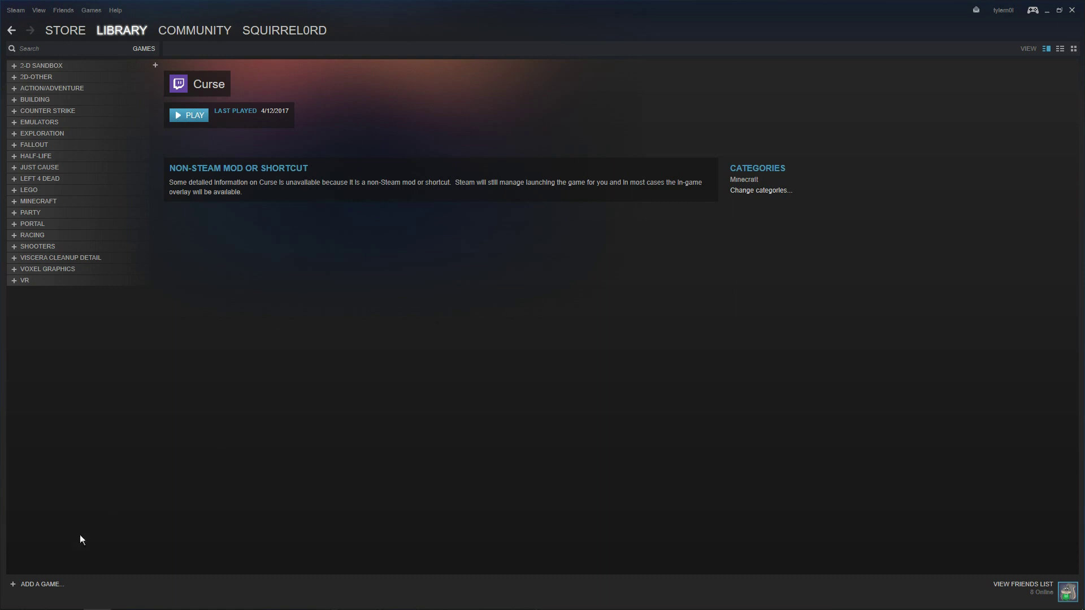
- Start adding a non-Steam game to the library and open the file browser to locate its program
left_click(58, 586)
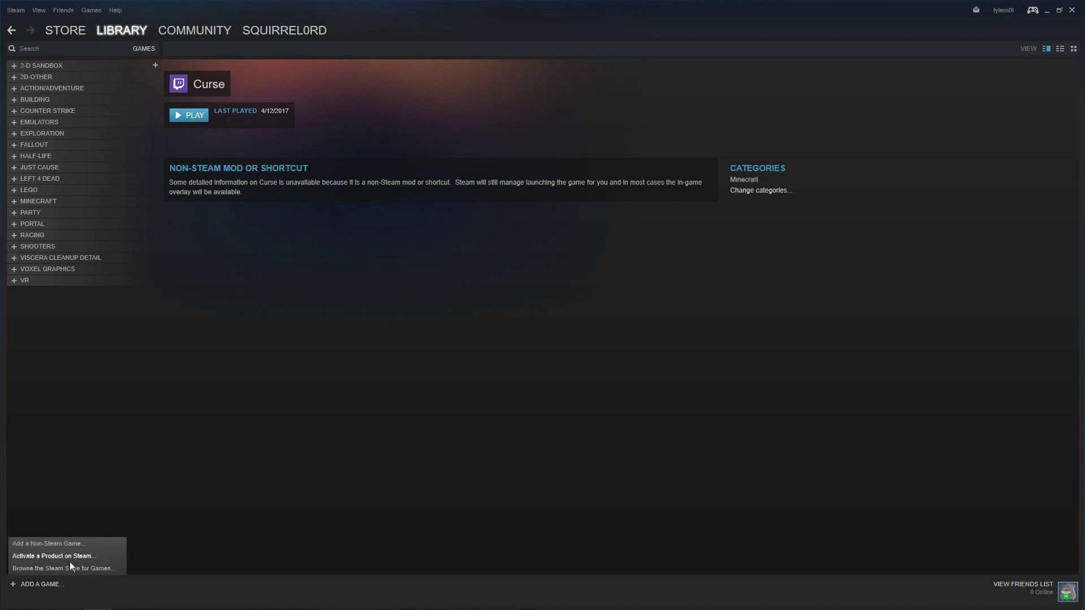
left_click(71, 545)
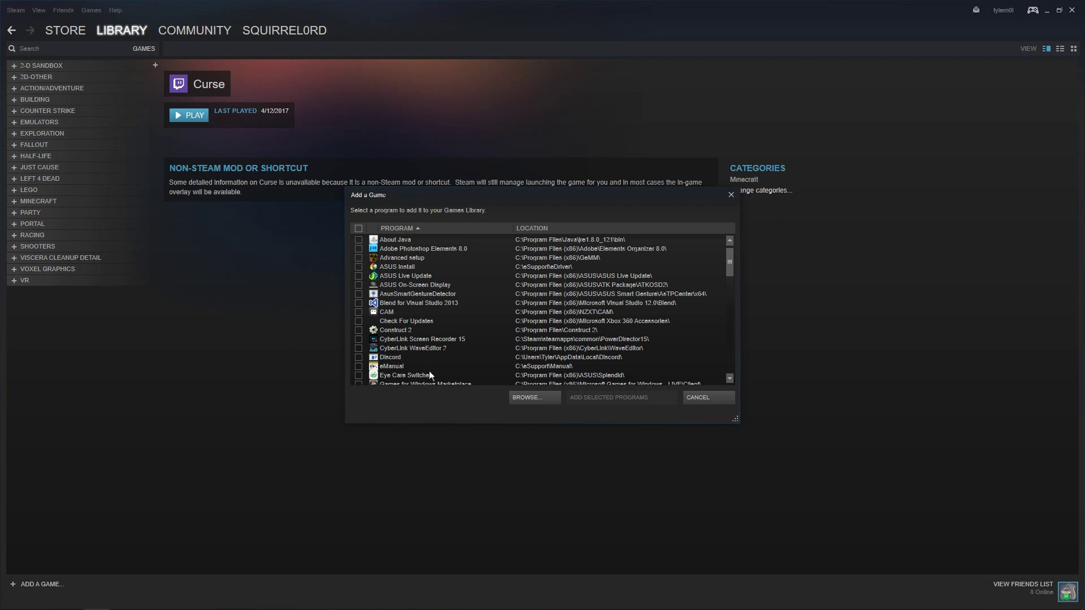
scroll(457, 329, "down", 6)
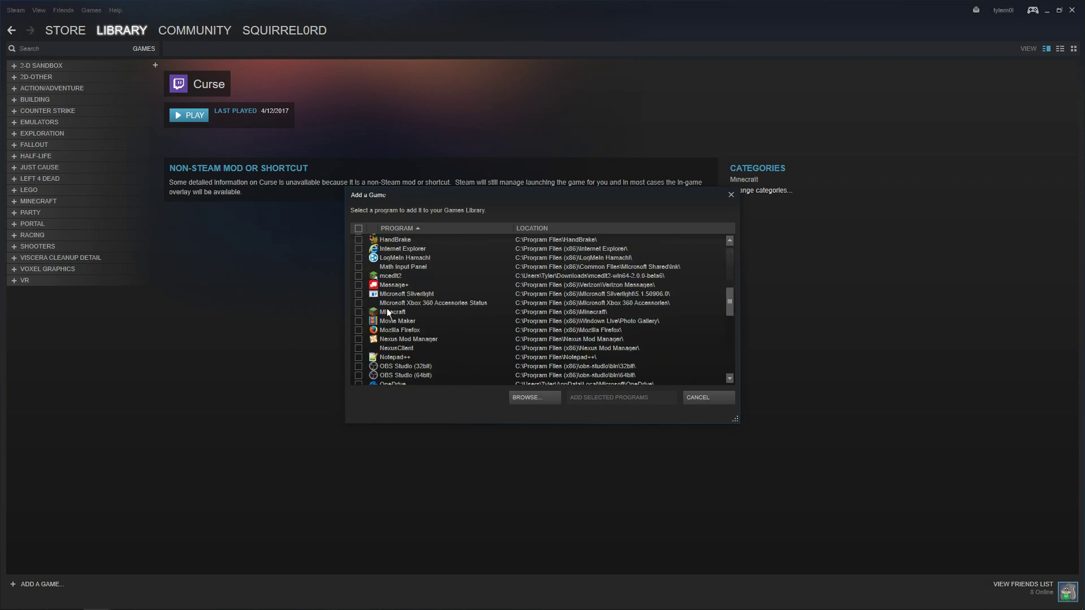
left_click(399, 314)
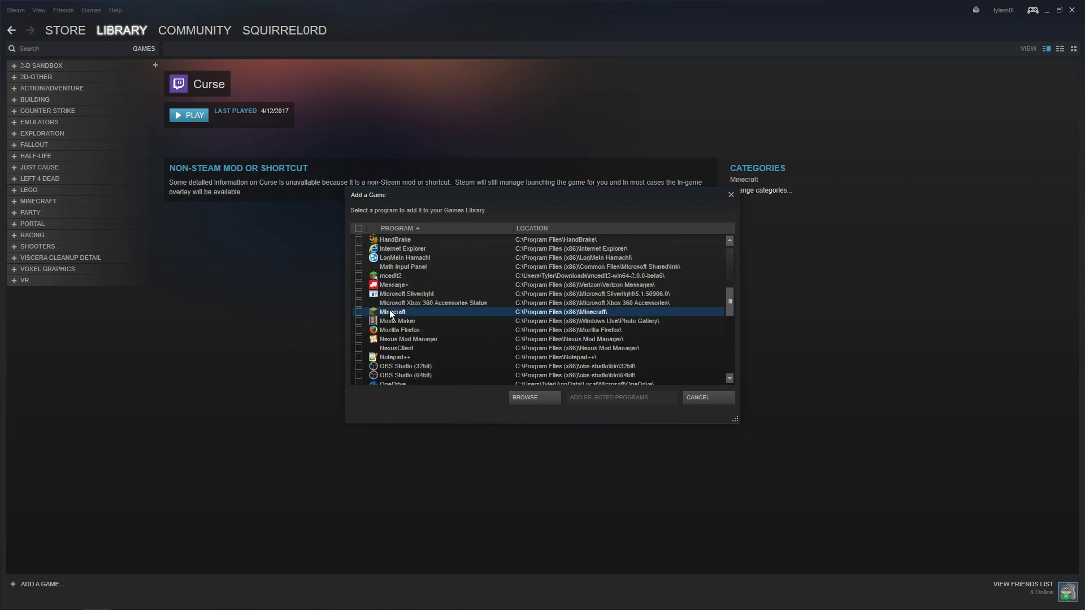
left_click(545, 397)
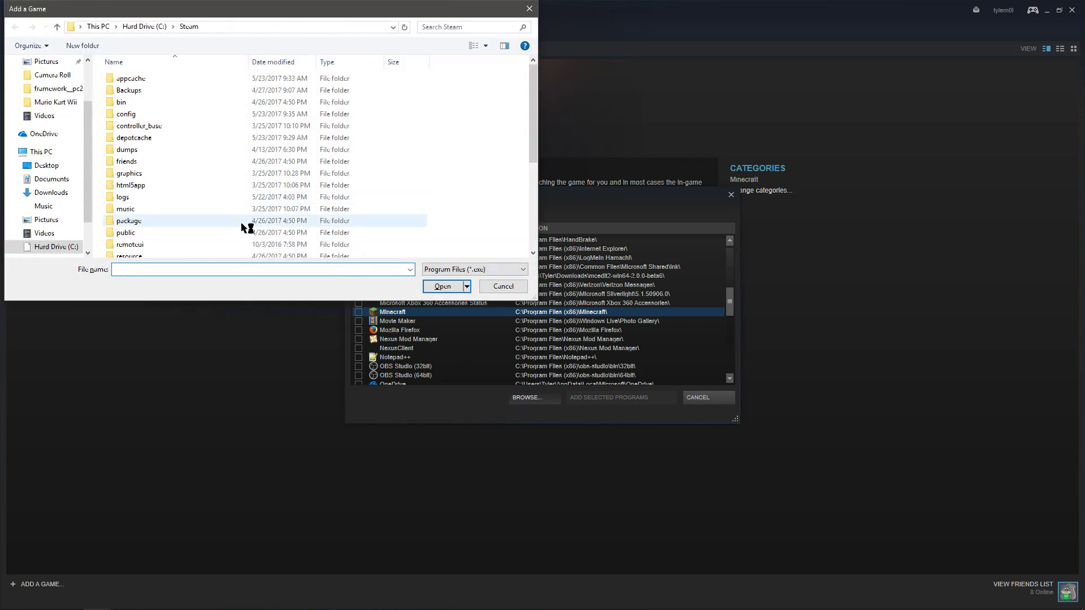
- Go to This PC and open Hard Drive (C:) in the file browser
scroll(48, 190, "up", 3)
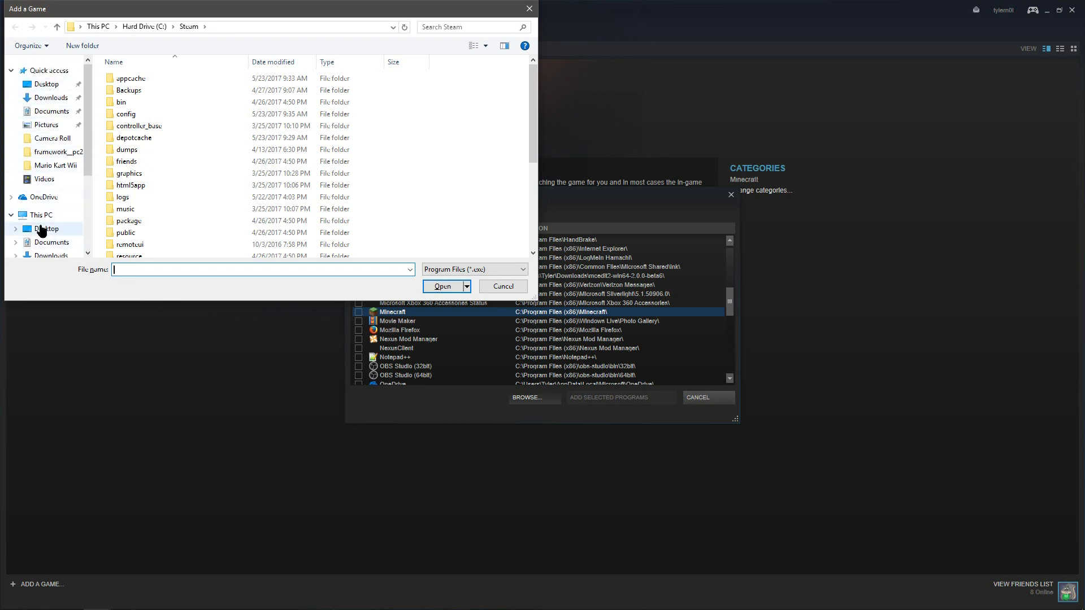
left_click(44, 217)
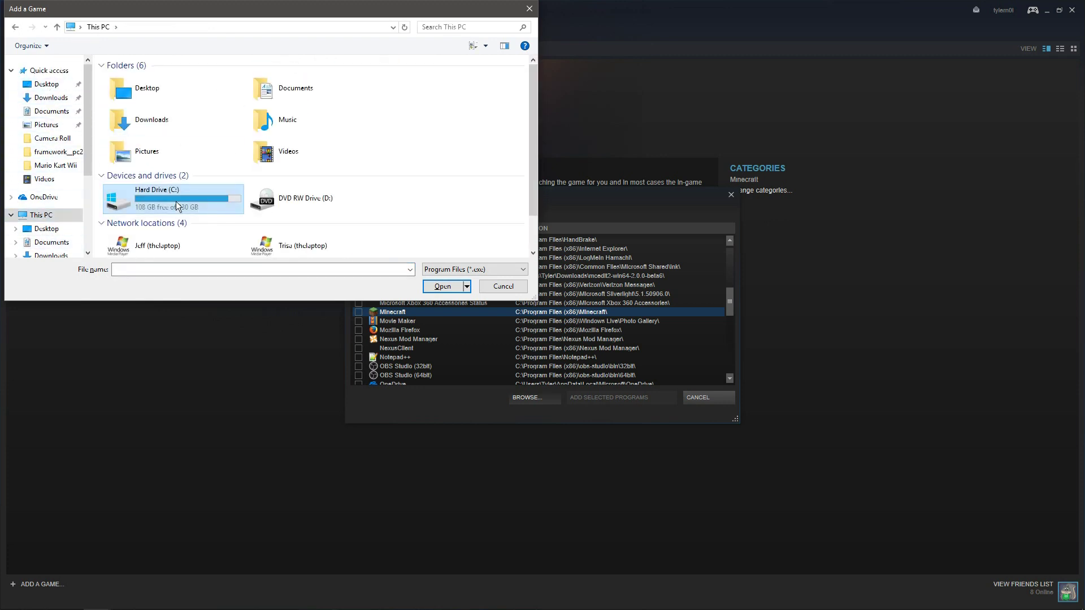
double_click(176, 201)
double_click(168, 139)
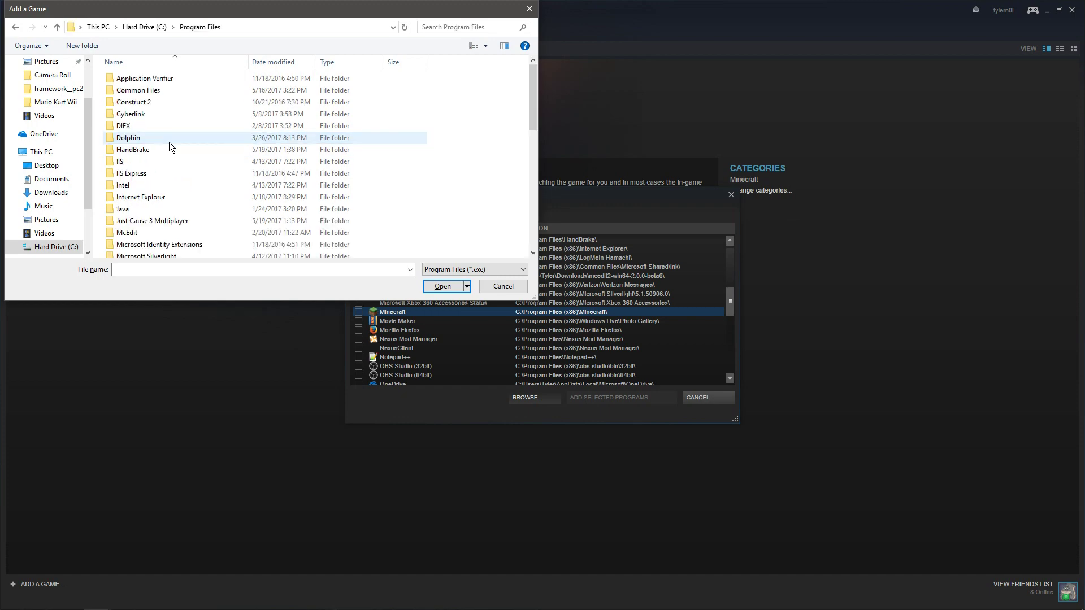
scroll(195, 210, "down", 3)
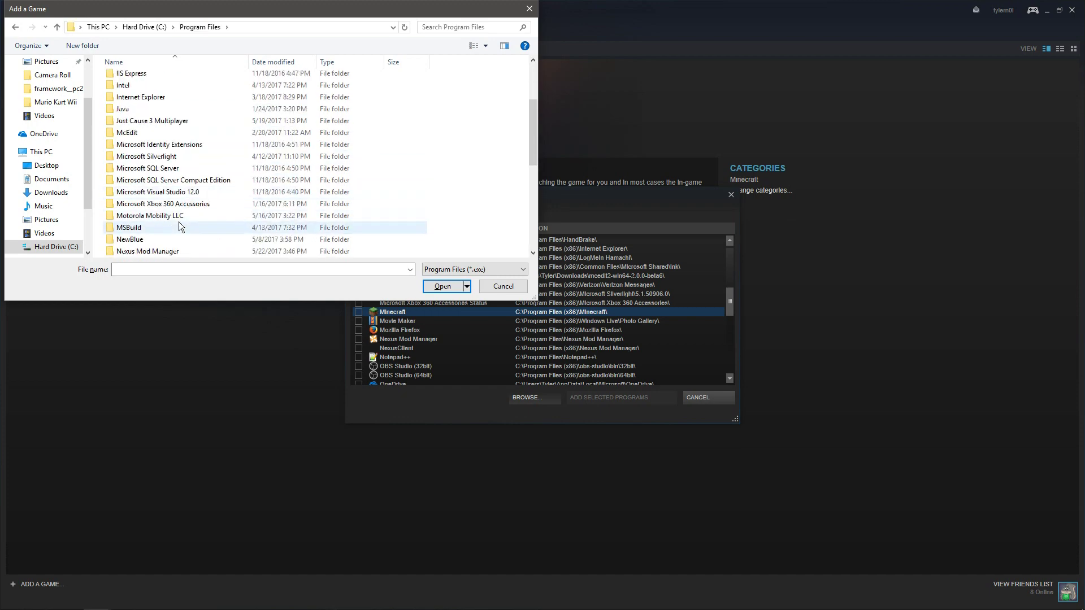
scroll(161, 197, "down", 2)
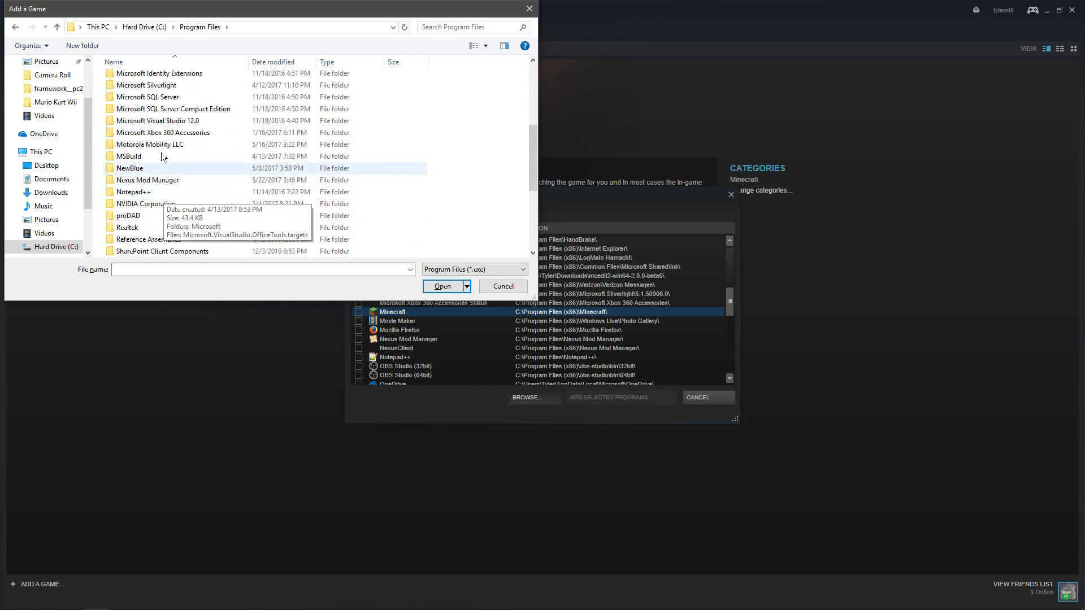
scroll(150, 182, "up", 2)
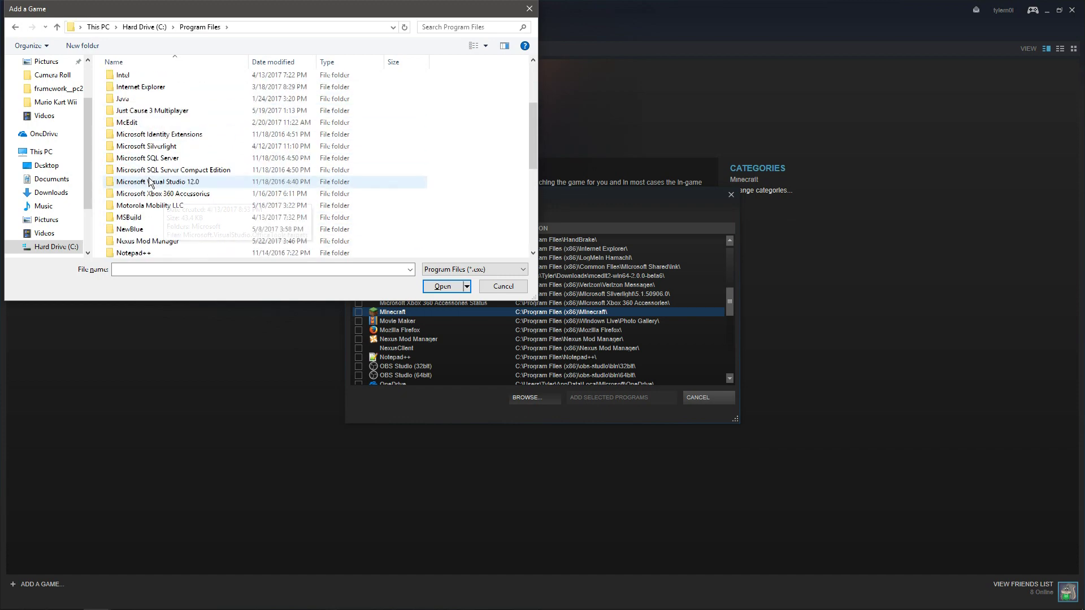
left_click(15, 27)
- Open the Minecraft folder inside Program Files (x86)
double_click(158, 149)
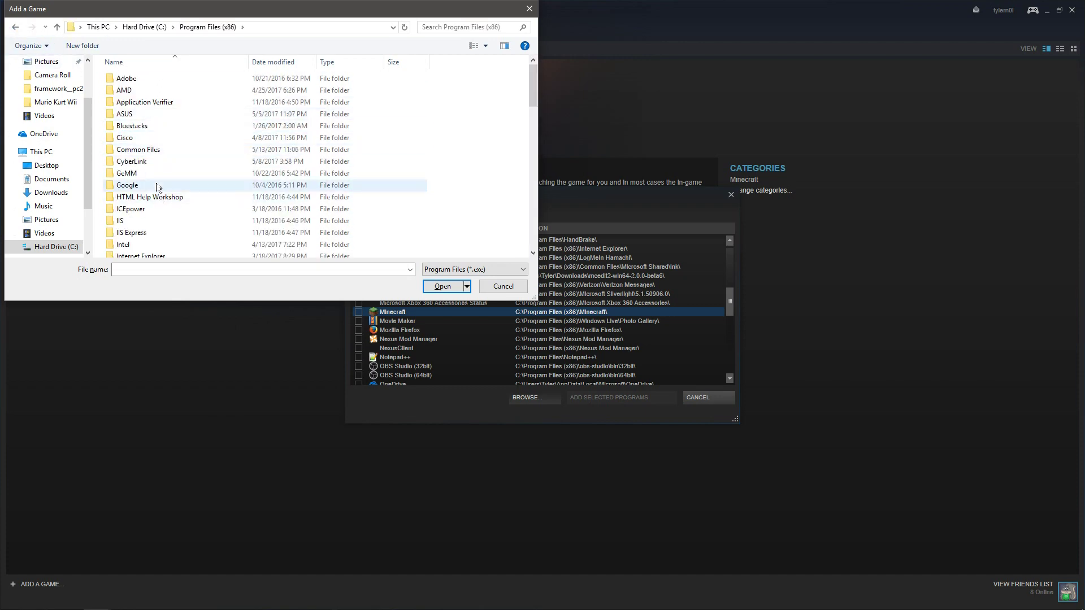
scroll(158, 192, "down", 10)
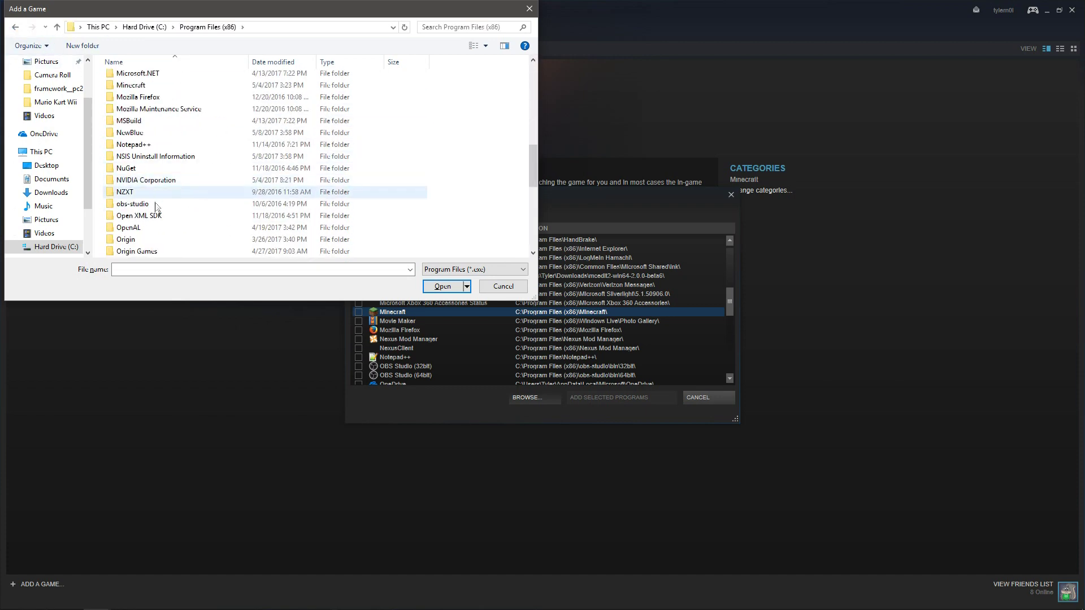
scroll(158, 207, "down", 4)
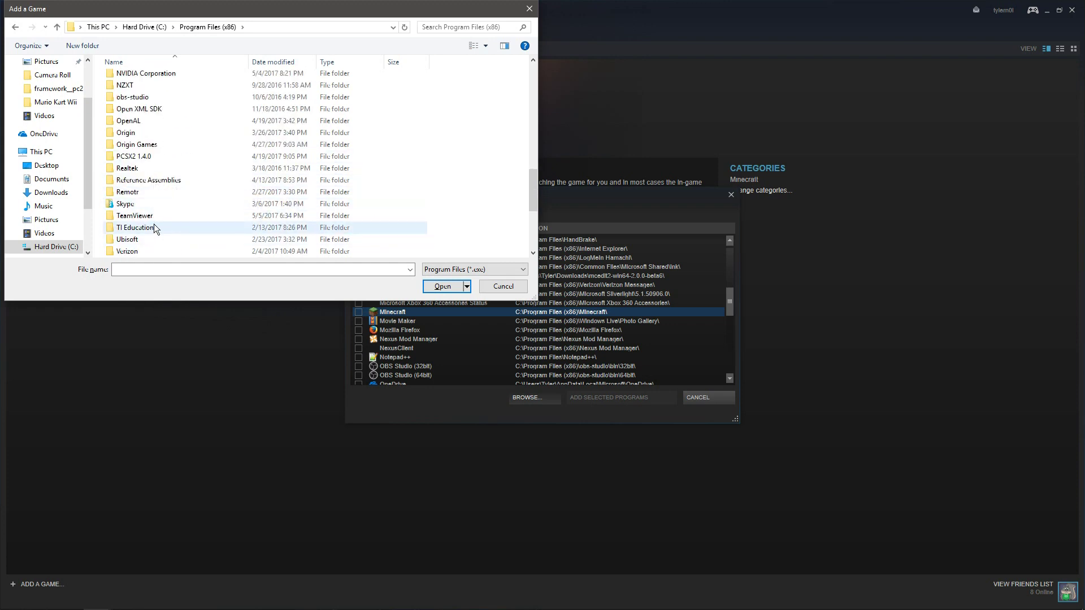
key("m")
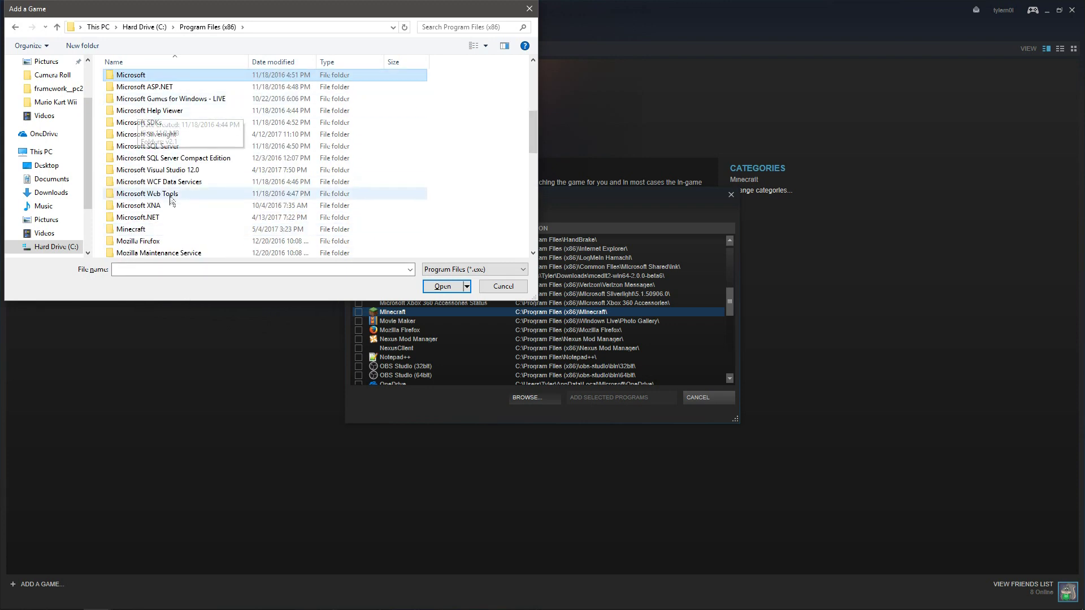
double_click(167, 228)
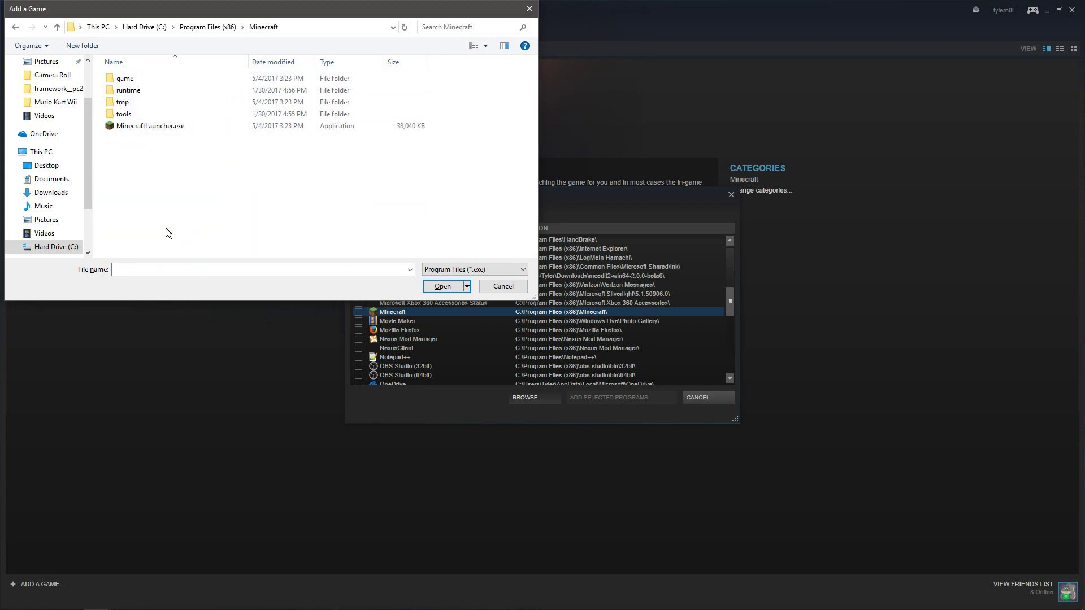
- Add MinecraftLauncher.exe to the library as a non-Steam game and select the new Minecraft entry
left_click(170, 130)
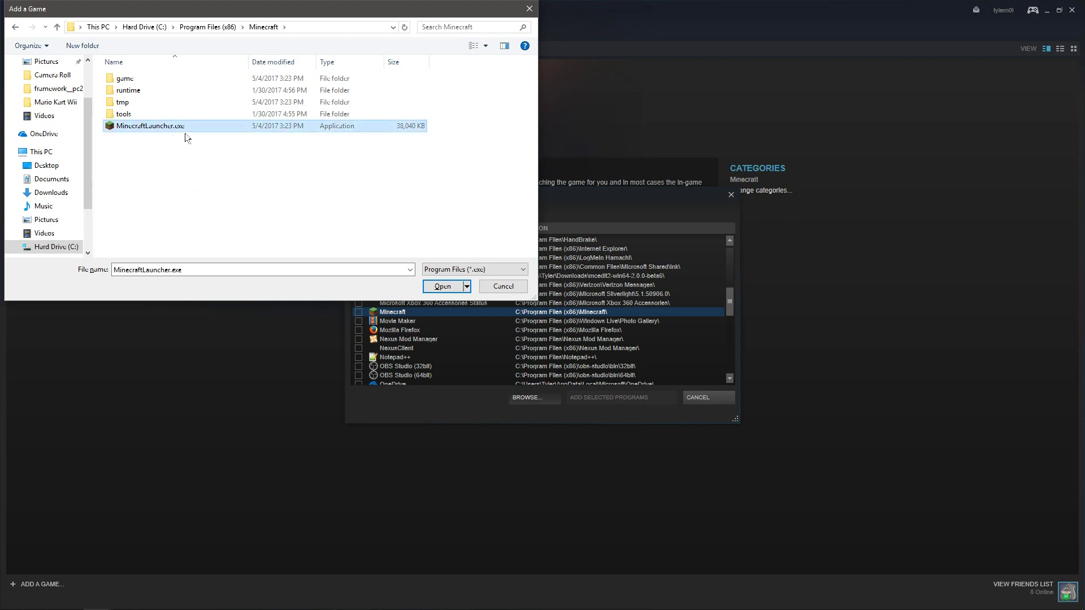
left_click(442, 286)
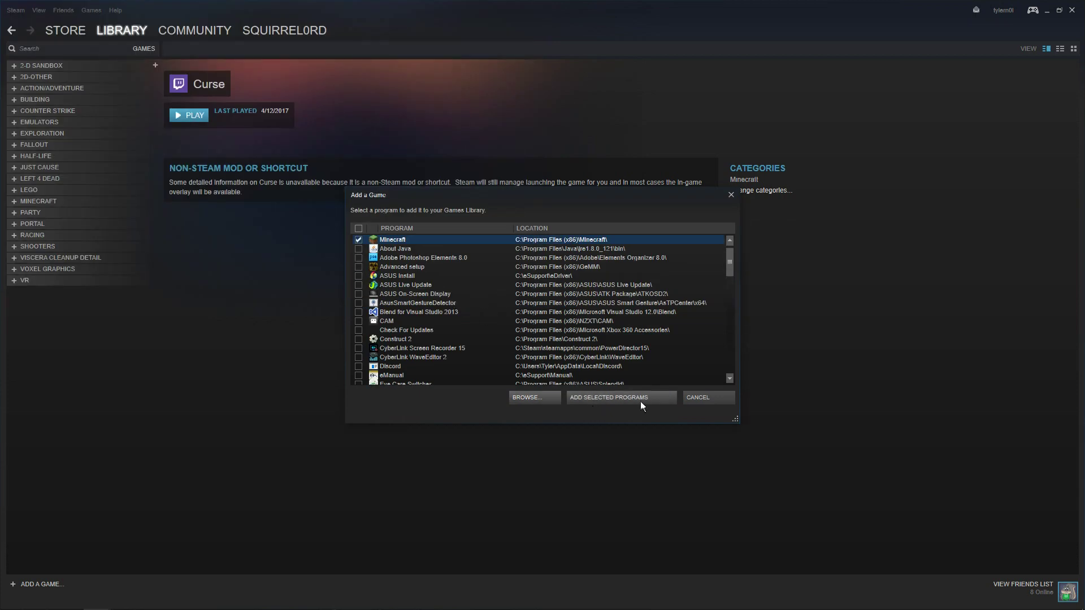
left_click(631, 399)
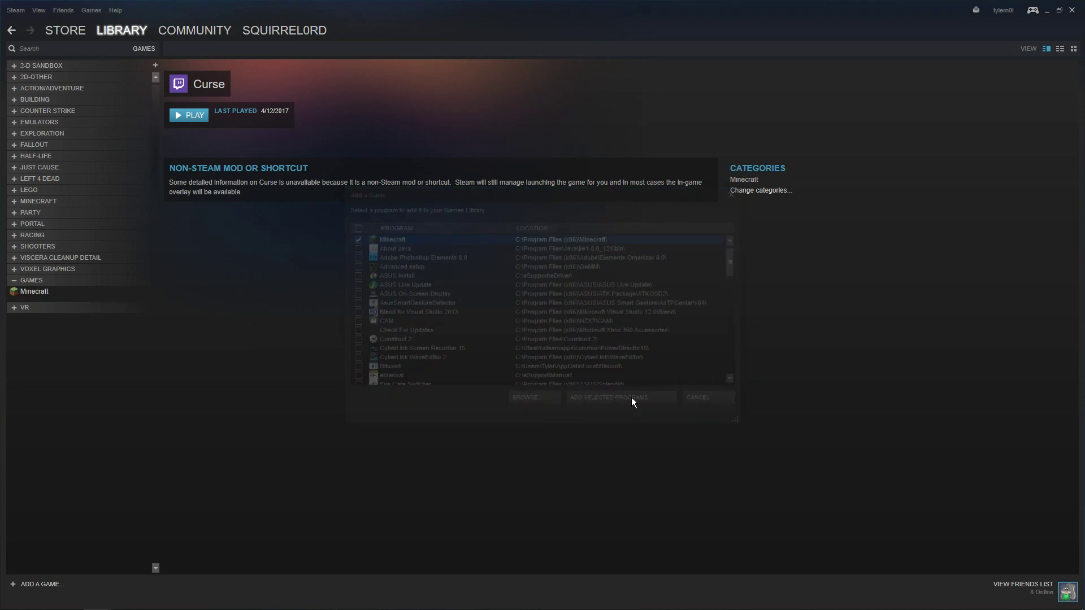
left_click(34, 292)
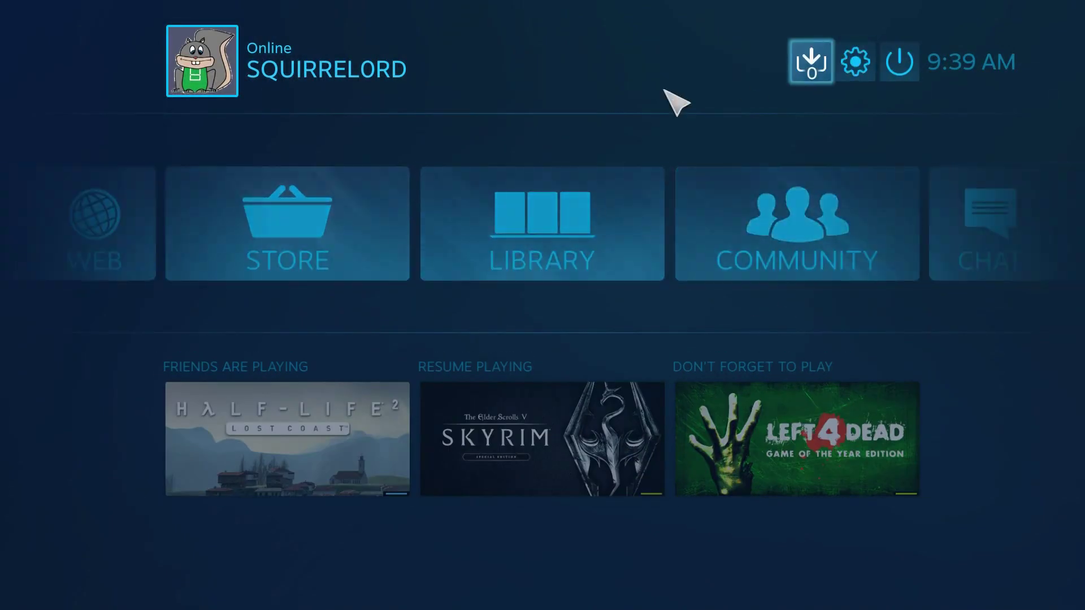
- Enable Xbox Configuration Support in Big Picture's controller settings and acknowledge the reconnection notice
left_click(855, 62)
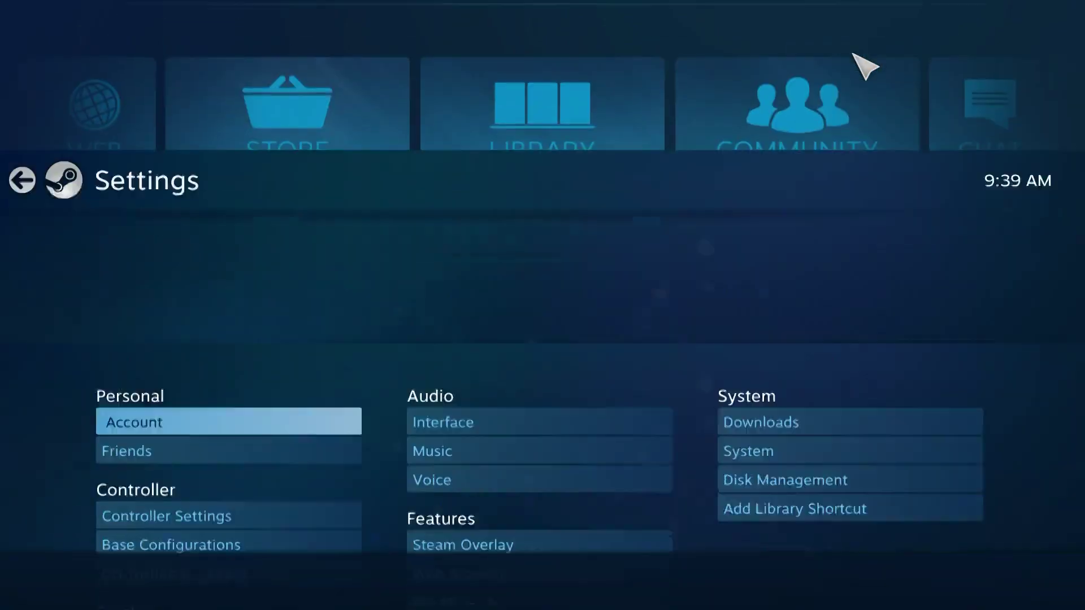
left_click(243, 240)
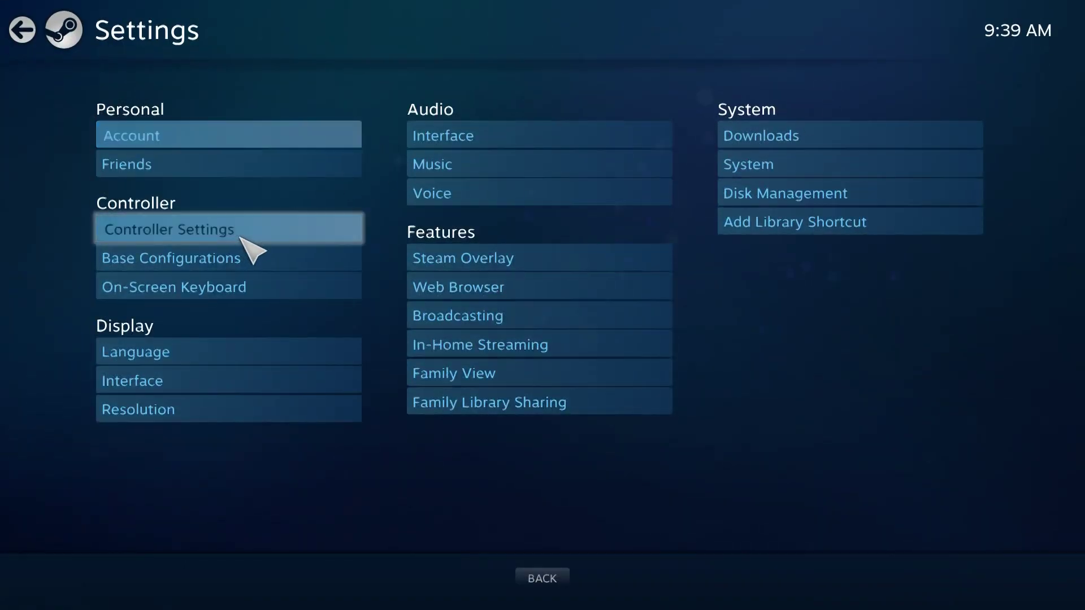
left_click(255, 240)
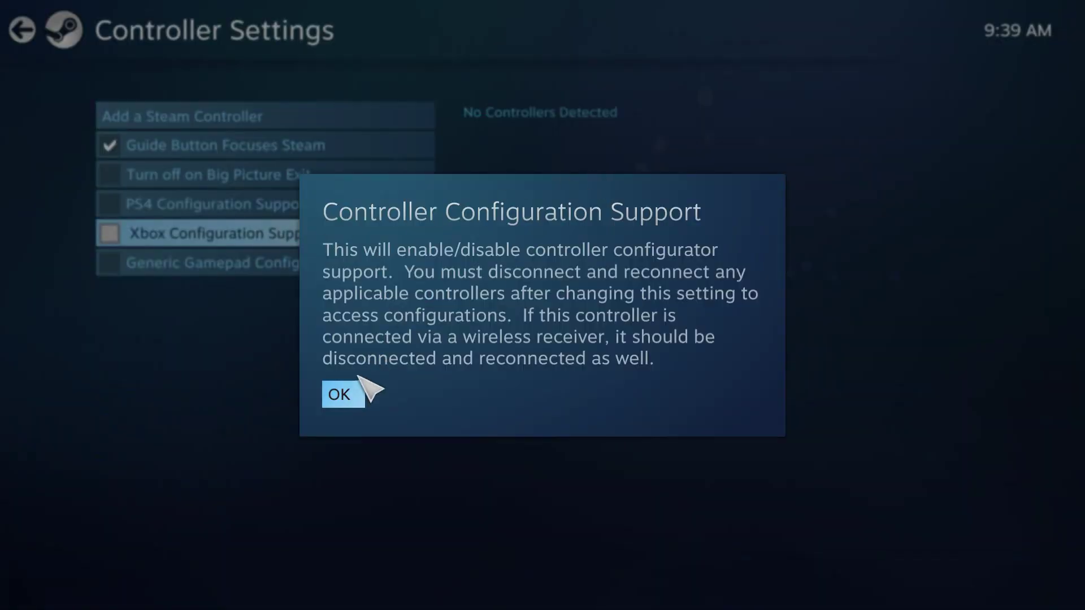
left_click(342, 393)
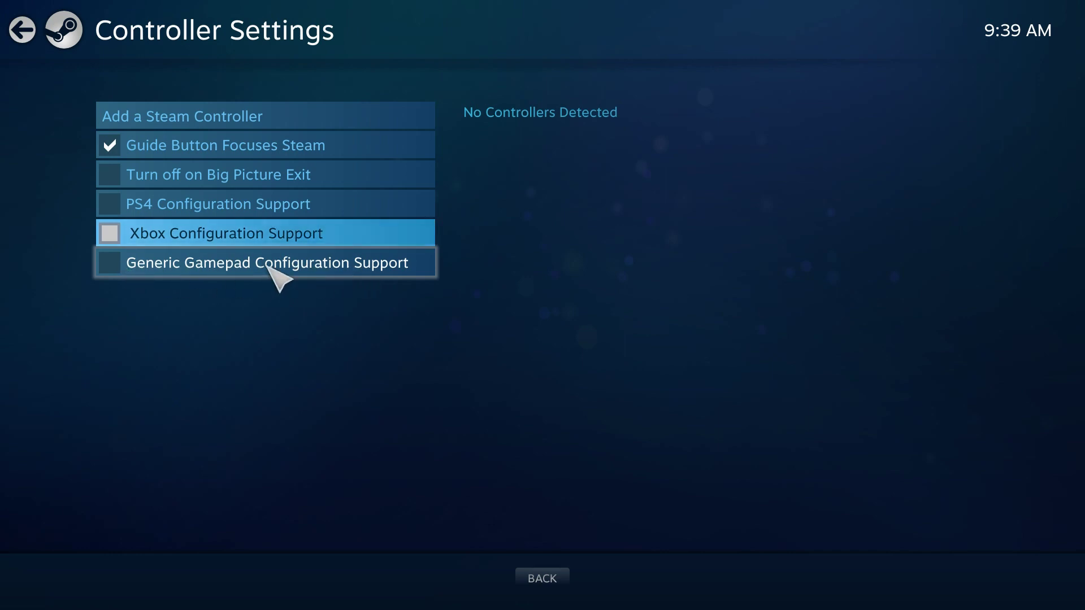
left_click(192, 242)
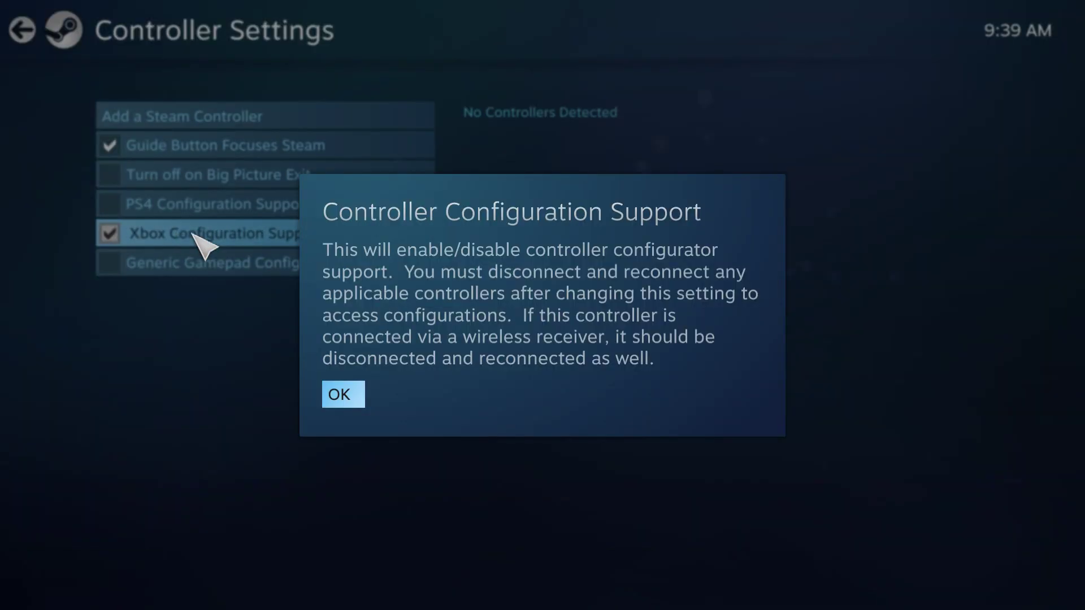
left_click(344, 394)
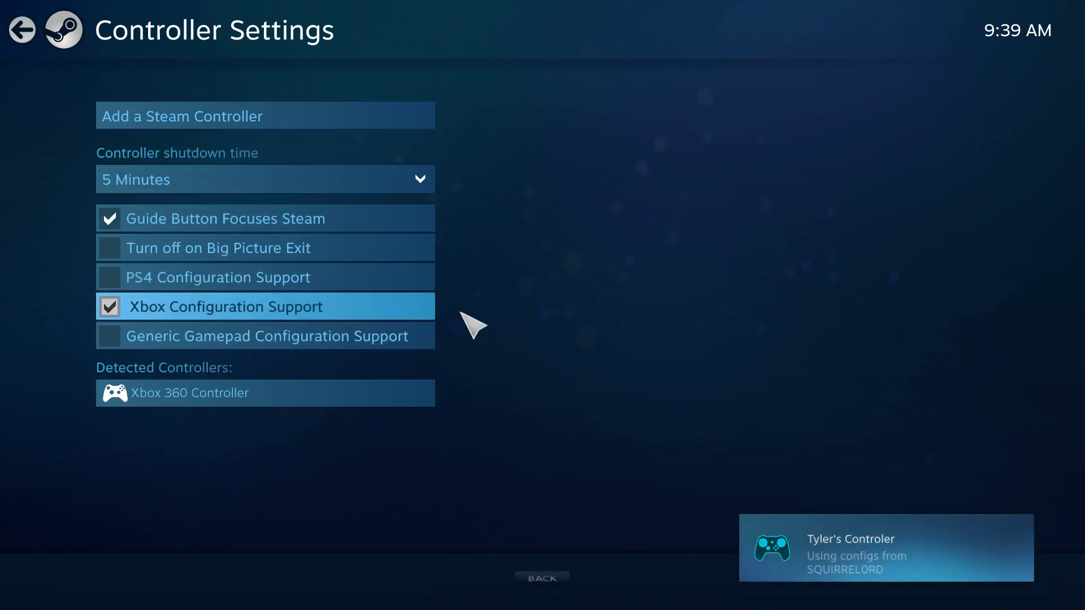
left_click(364, 394)
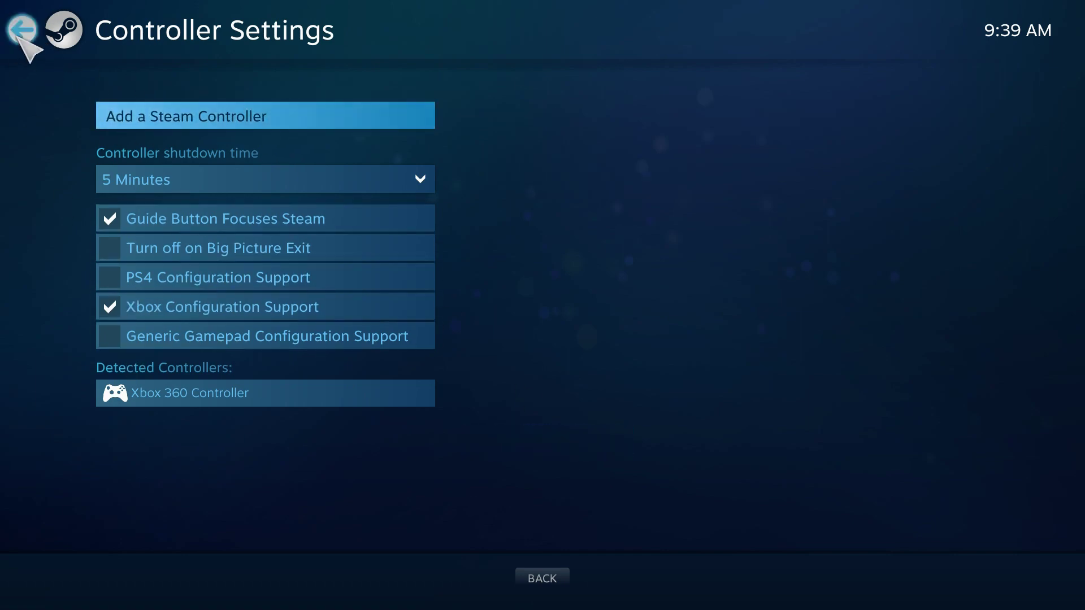
- Leave the settings and open the Minecraft page from the library's full games list
left_click(18, 36)
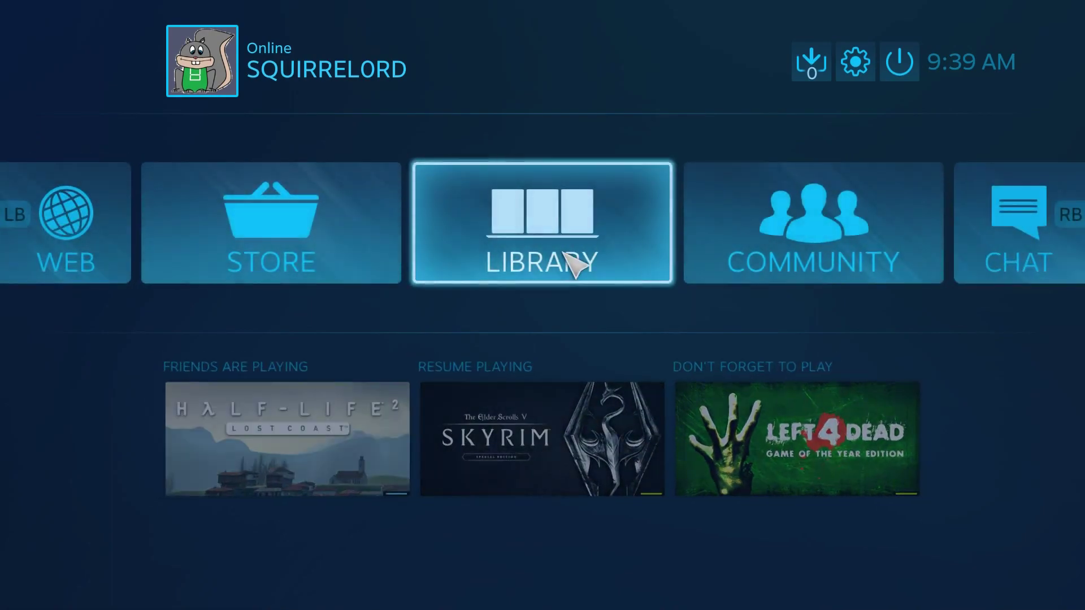
left_click(565, 253)
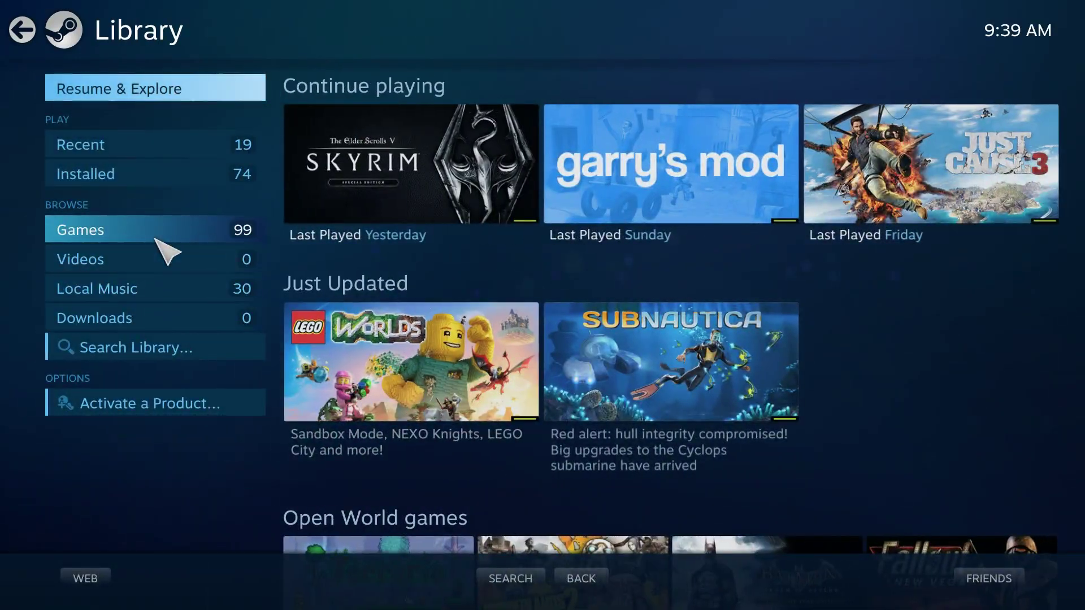
left_click(156, 239)
key("Page_Down")
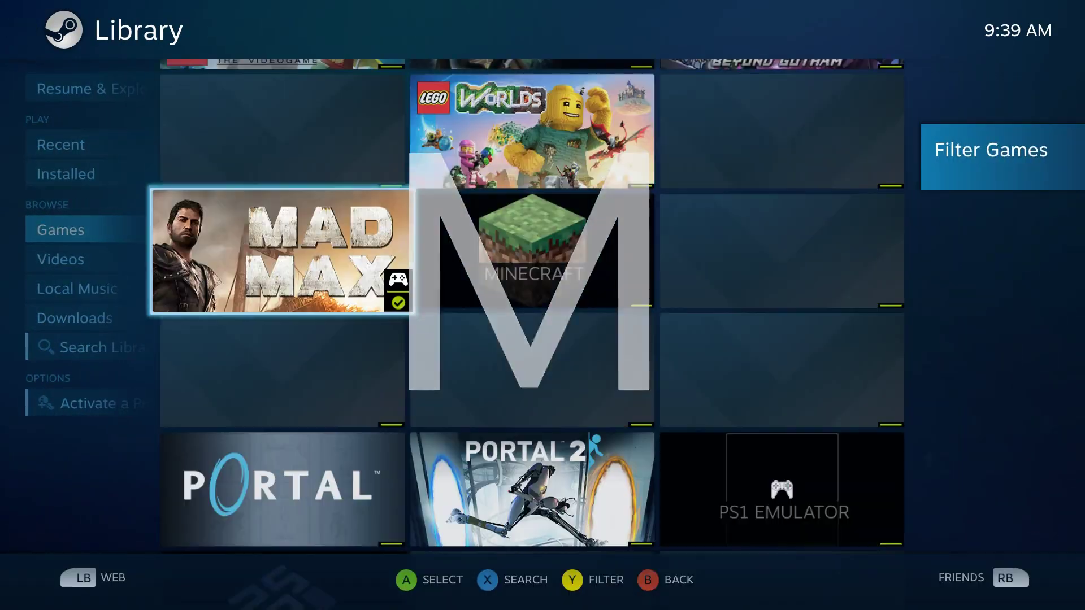
left_click(555, 277)
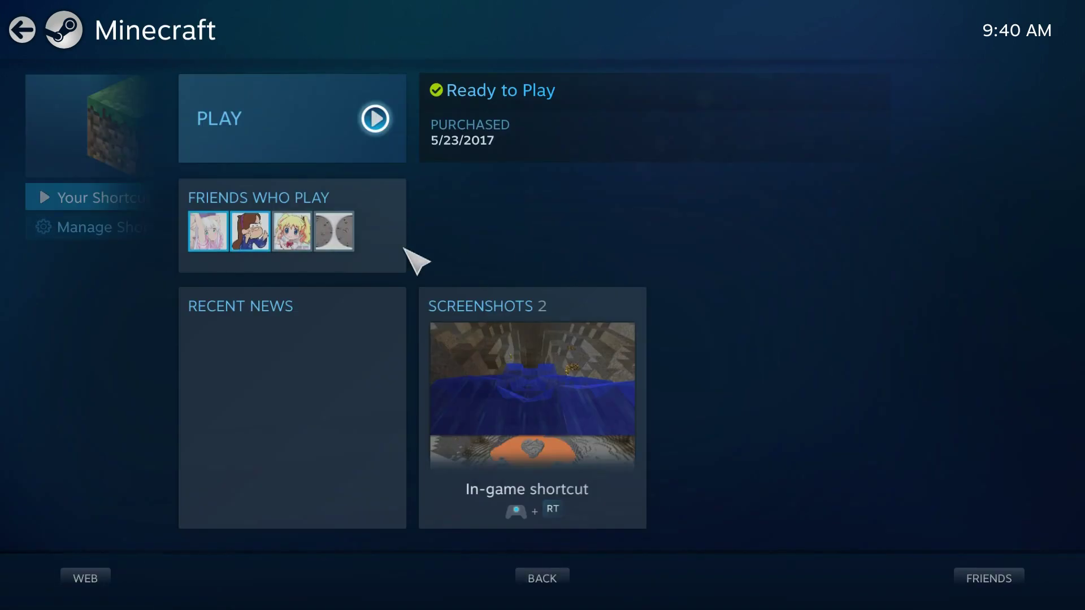
- Open the Minecraft shortcut's controller configuration and review the left stick's directional pad style and layout settings
left_click(127, 229)
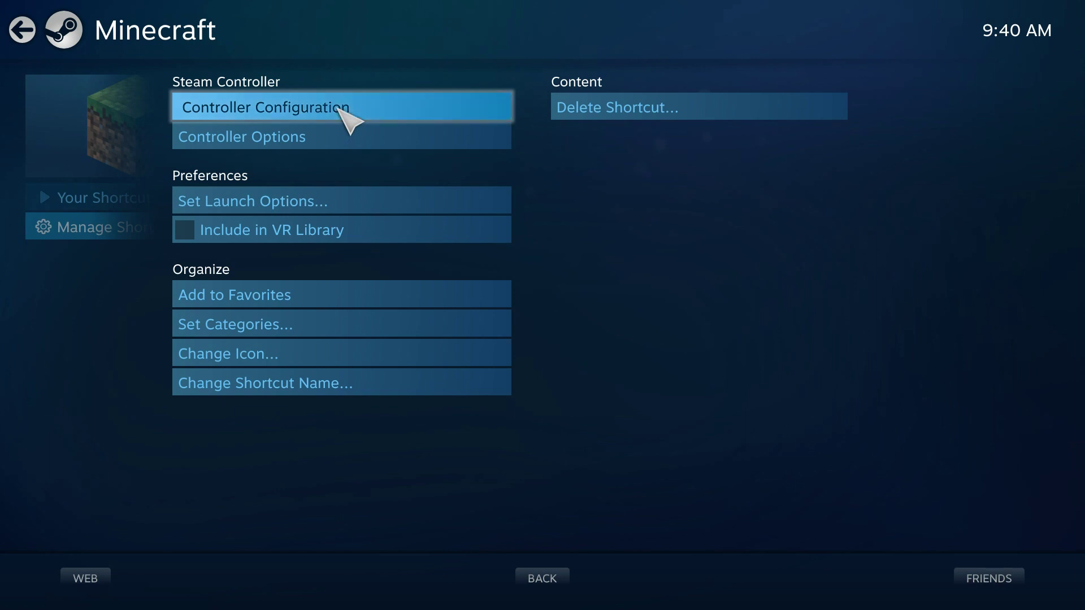
left_click(308, 109)
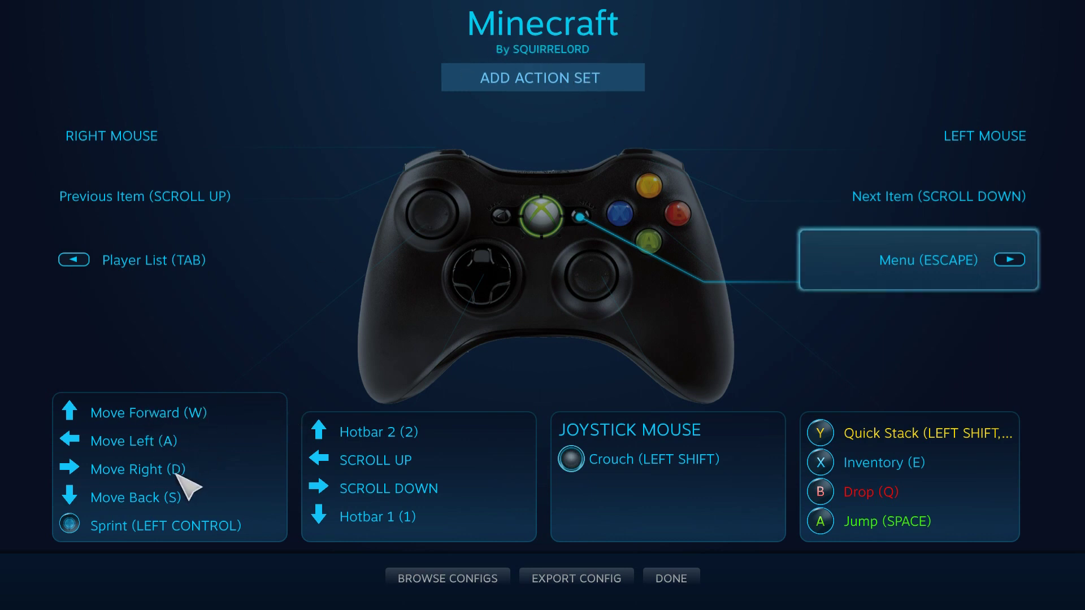
left_click(107, 472)
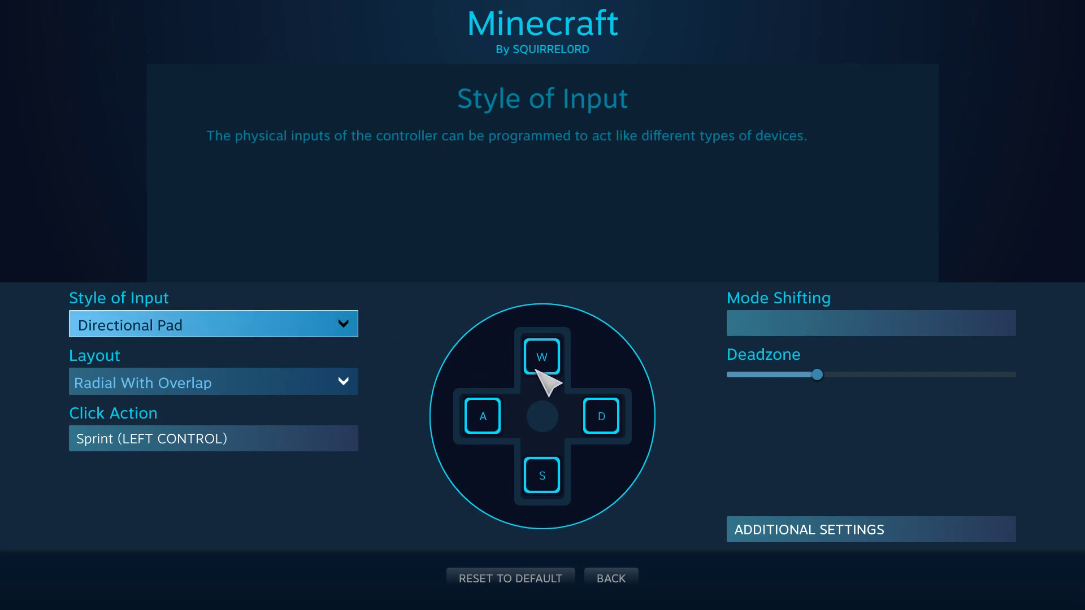
key("Down")
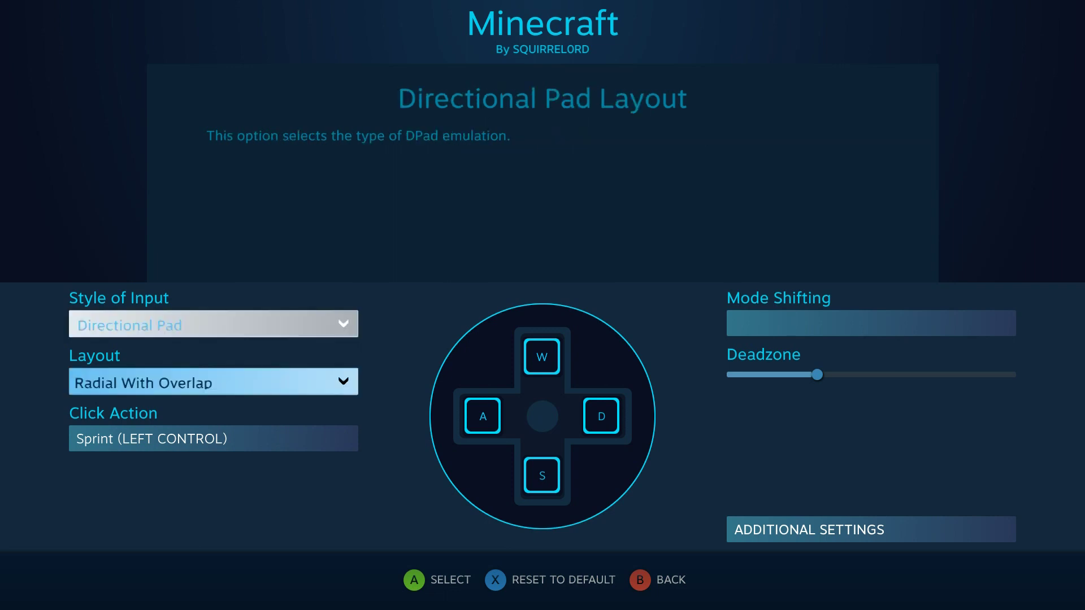
key("Up")
key("Down")
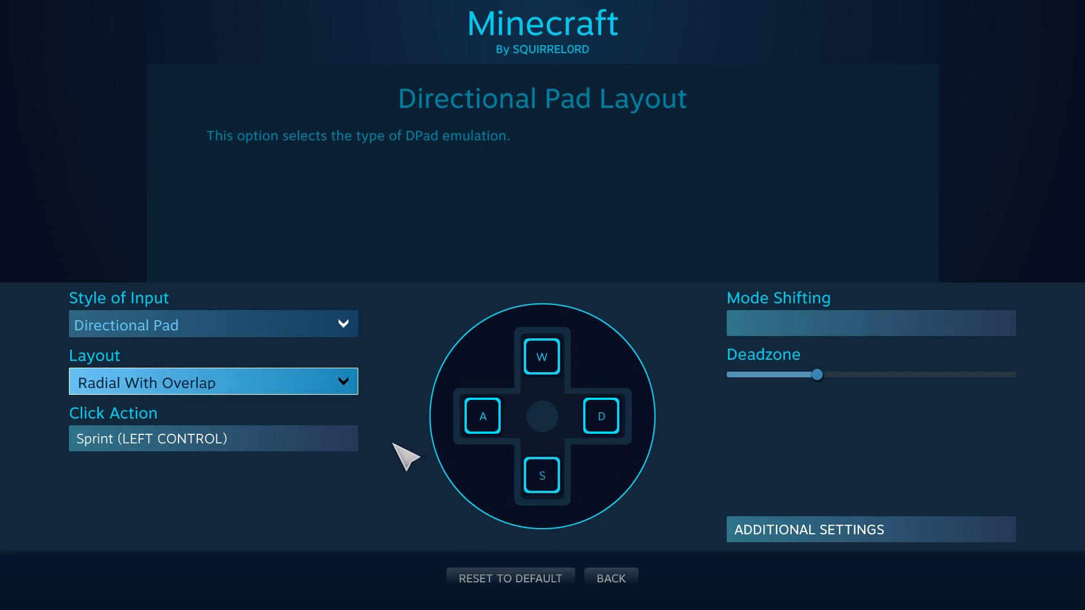
left_click(613, 578)
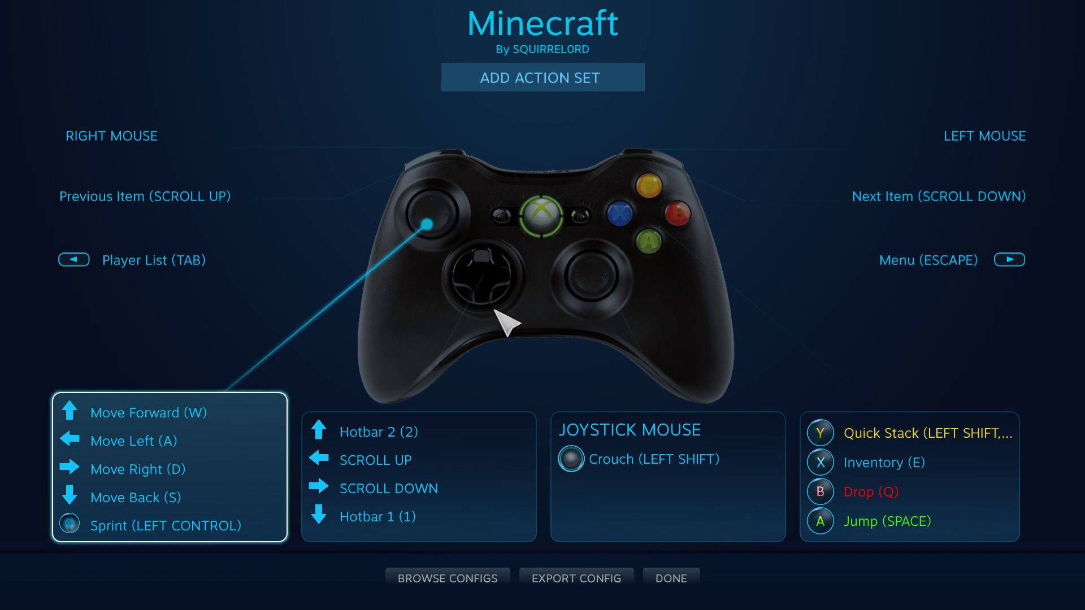
- Review the D-pad's hotbar bindings and the right stick's Joystick Mouse settings, including its additional settings
left_click(509, 455)
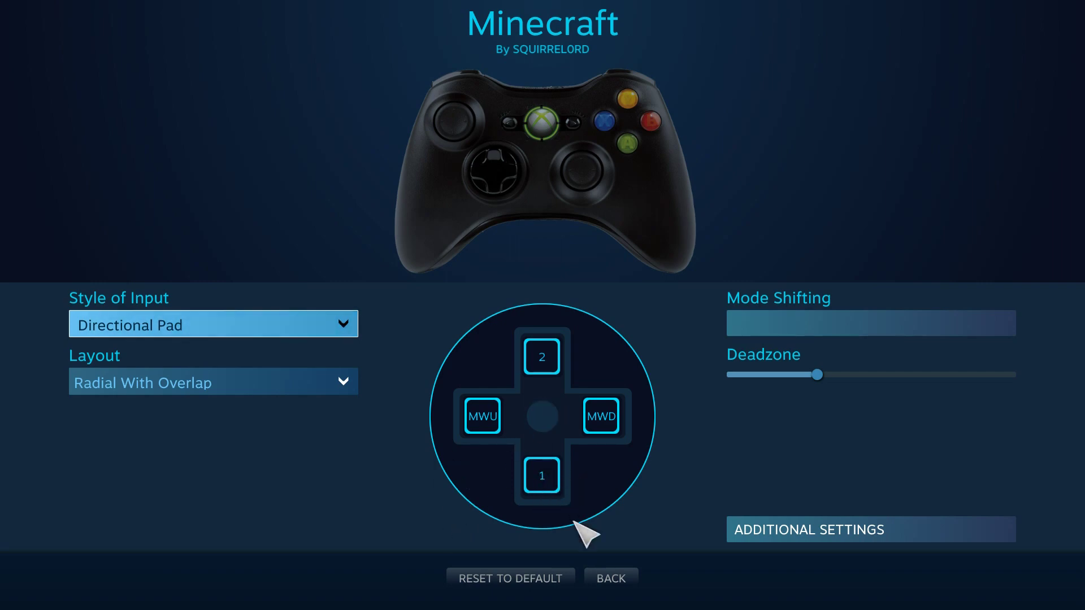
left_click(620, 579)
left_click(723, 459)
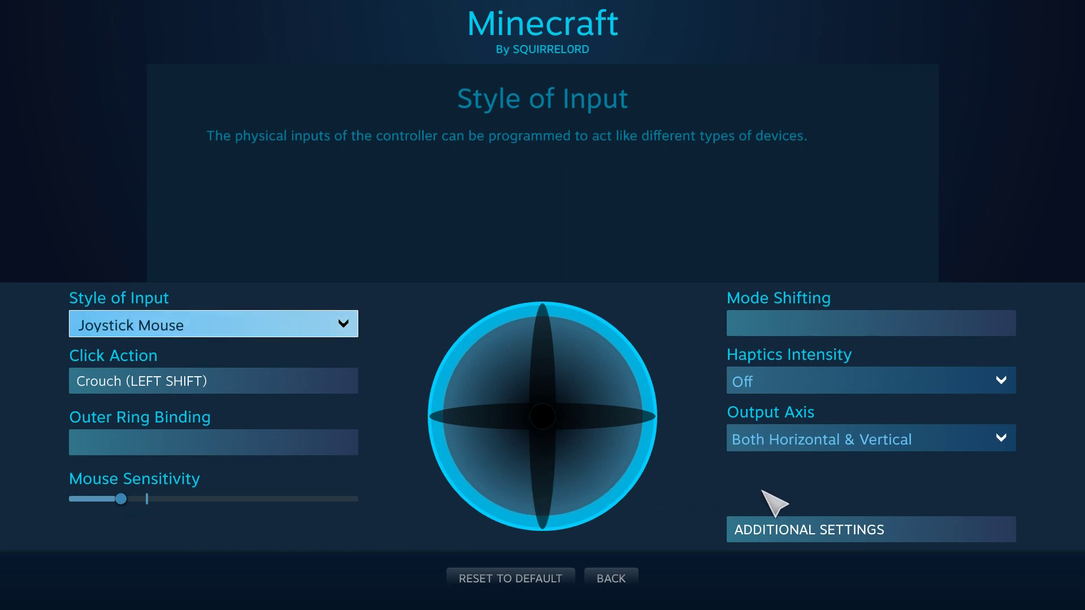
left_click(805, 535)
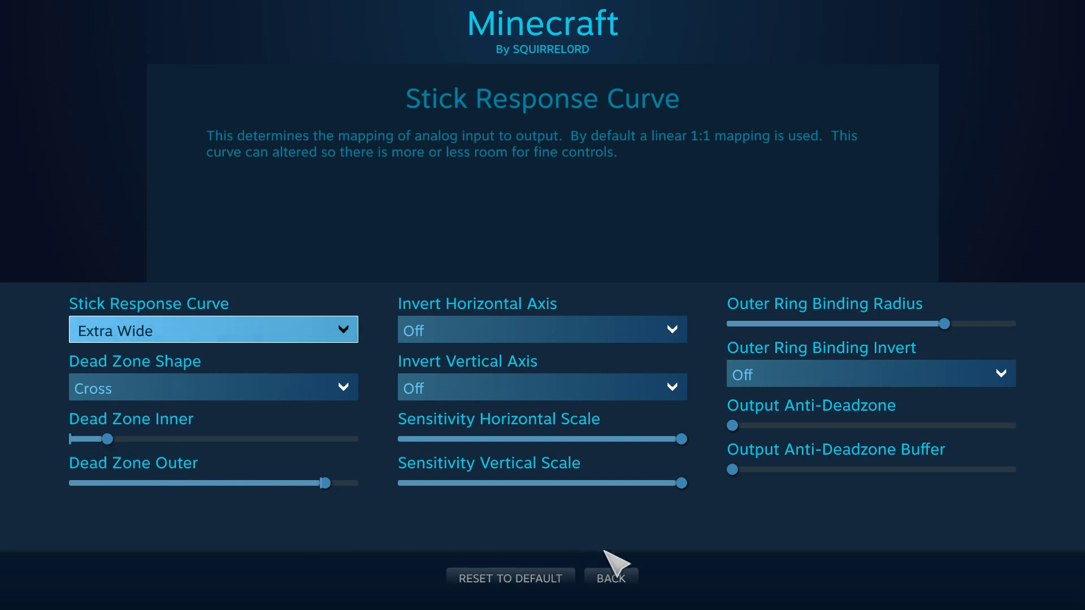
left_click(614, 579)
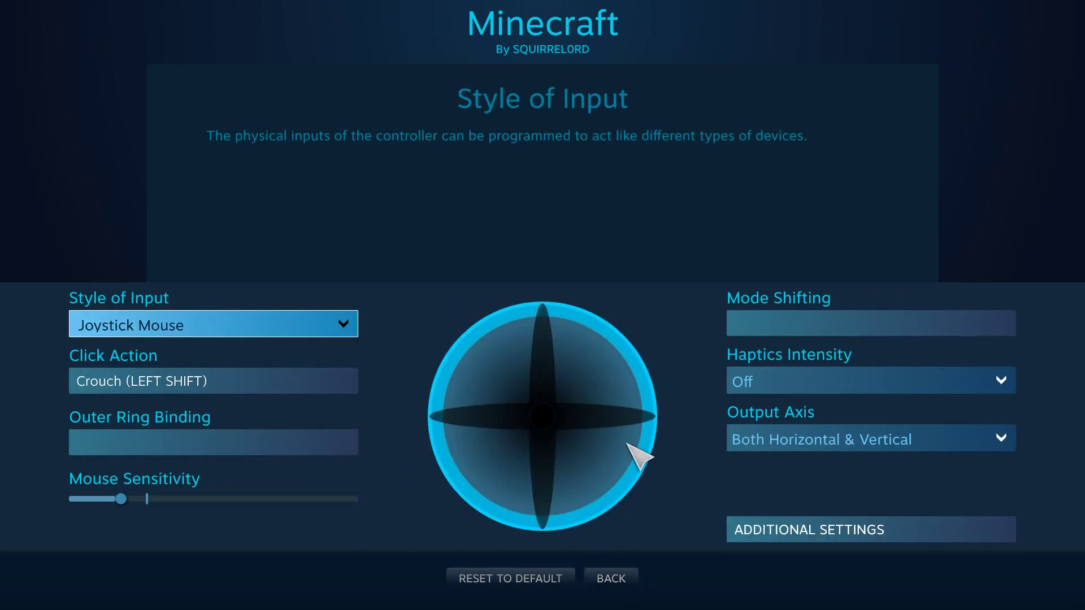
left_click(623, 580)
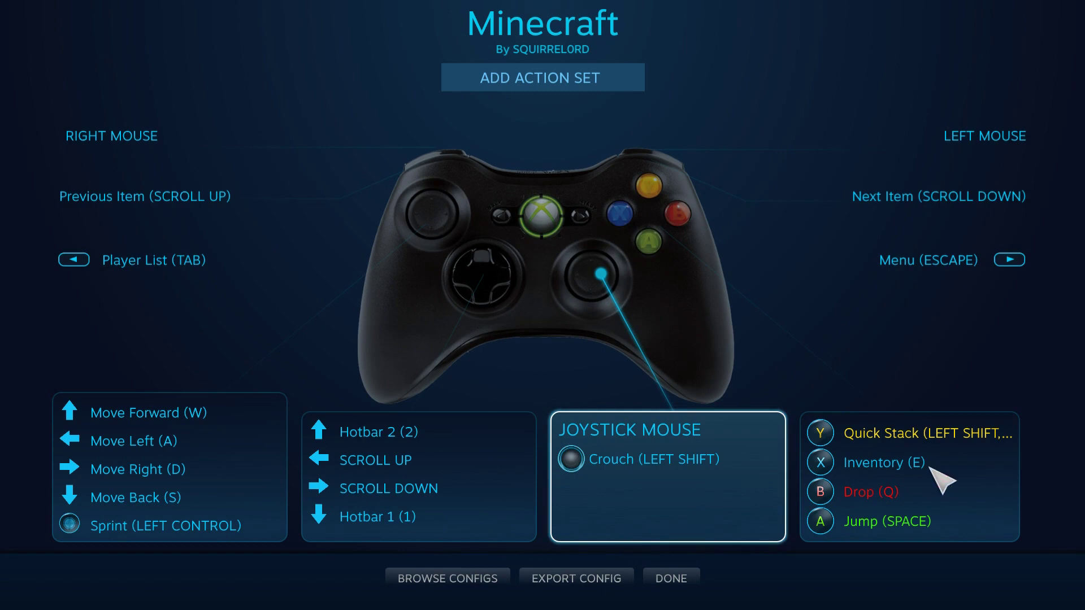
- Review the face button bindings, including the Y button's Quick Stack multi-button binding, and finish the controller configuration
left_click(884, 456)
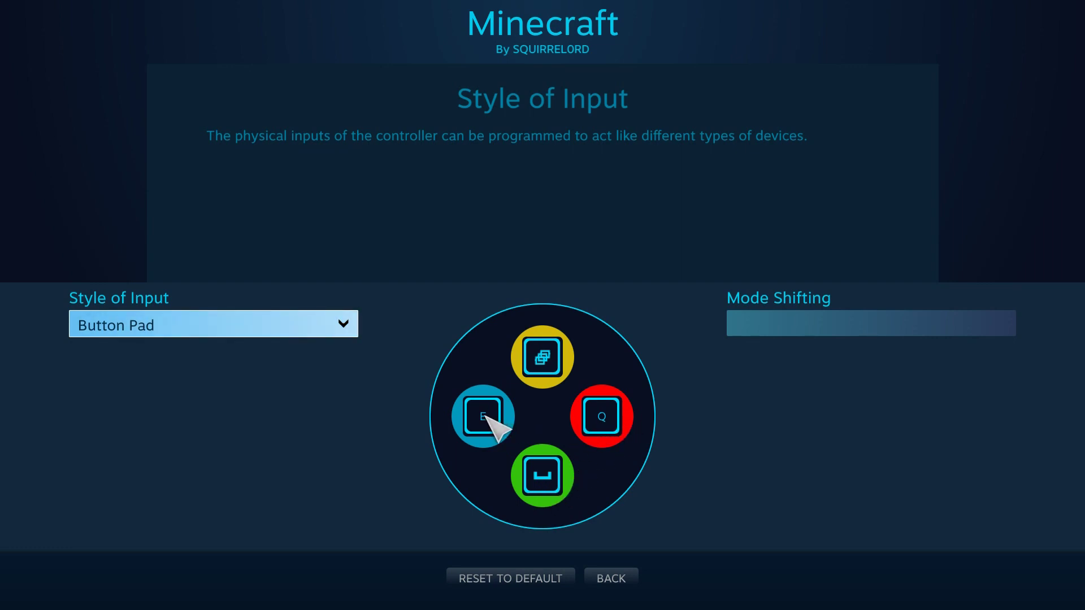
left_click(545, 355)
left_click(548, 355)
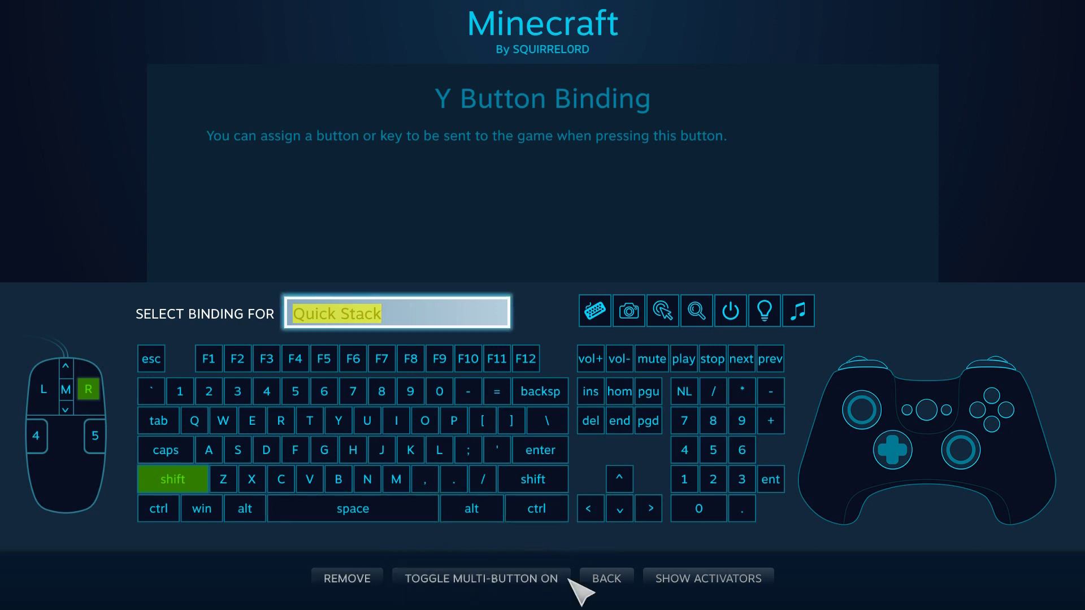
left_click(616, 583)
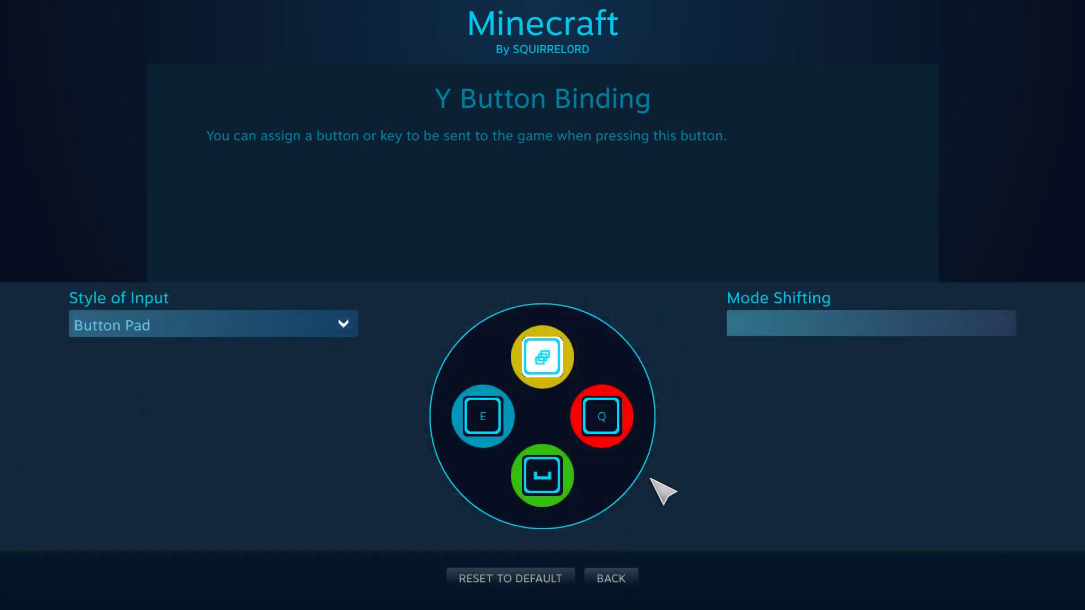
left_click(631, 564)
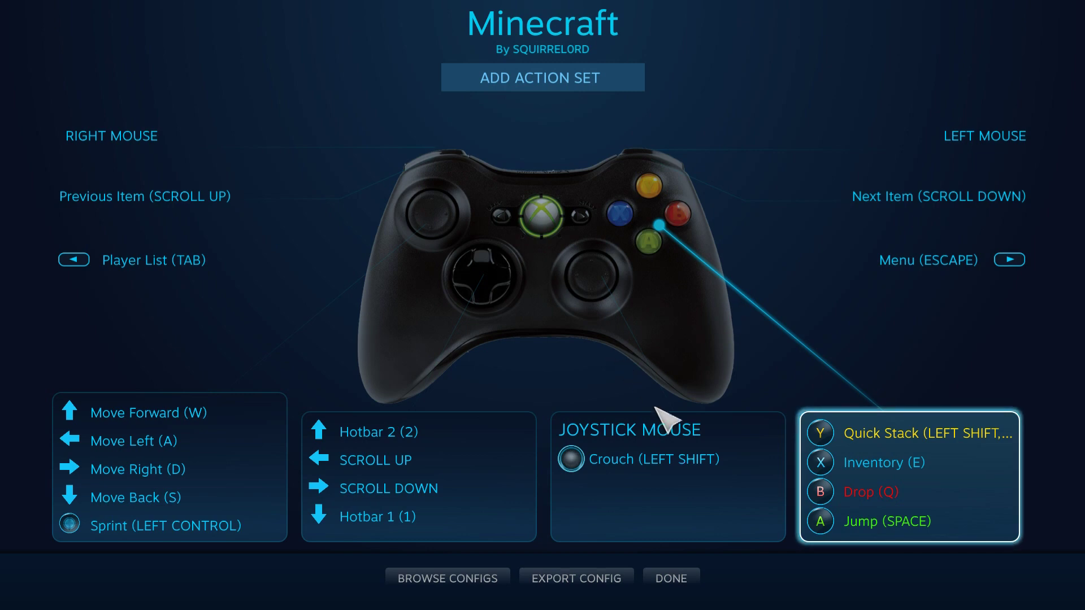
left_click(694, 579)
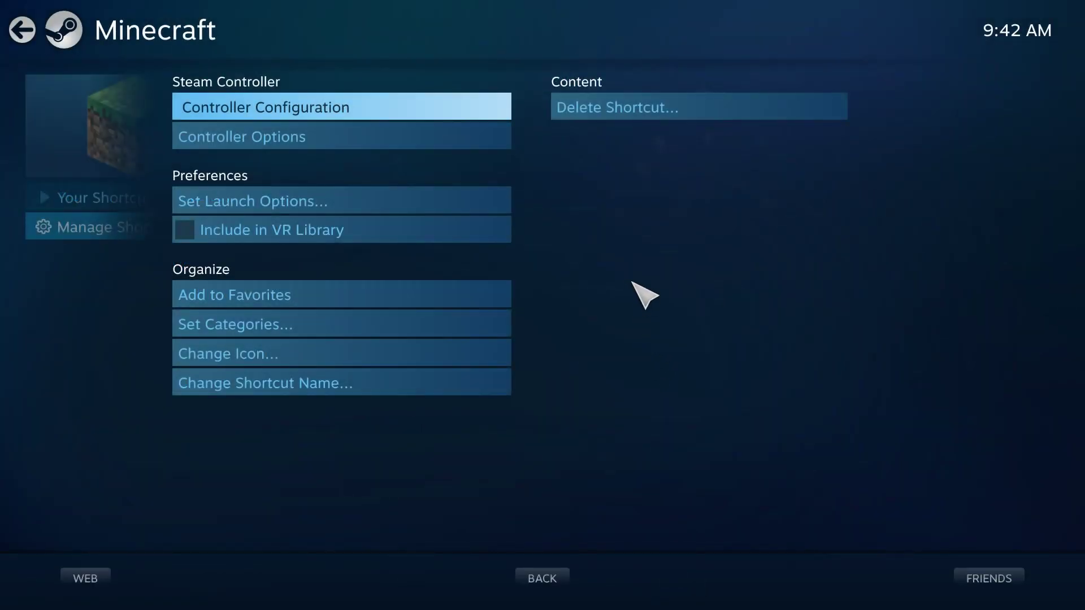
- Launch Minecraft 1.11.2 from its Steam shortcut and load the singleplayer world Redstone World
mouse_move(145, 206)
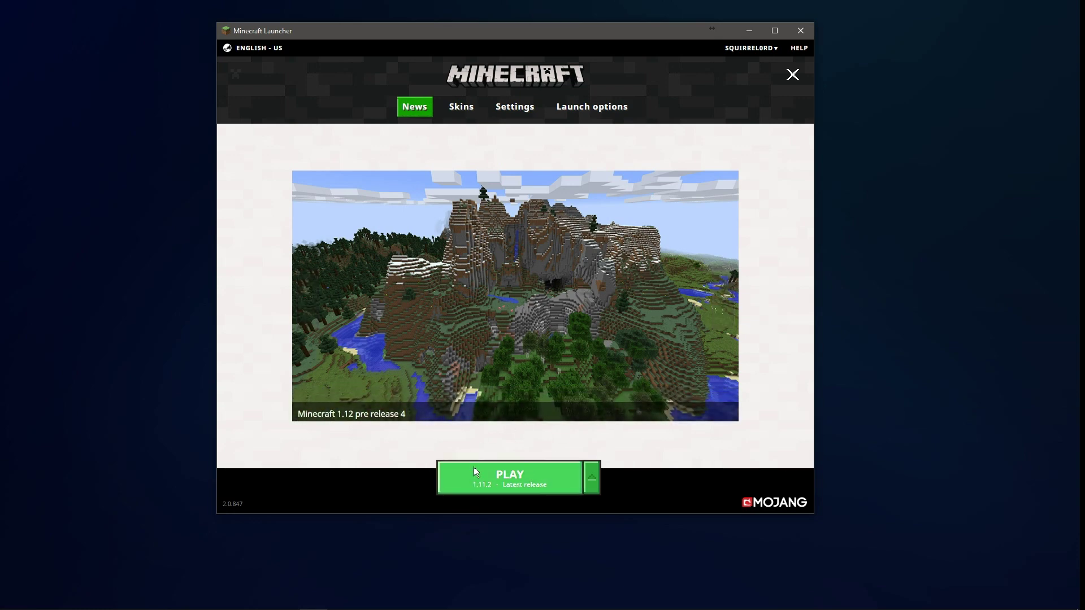
left_click(514, 476)
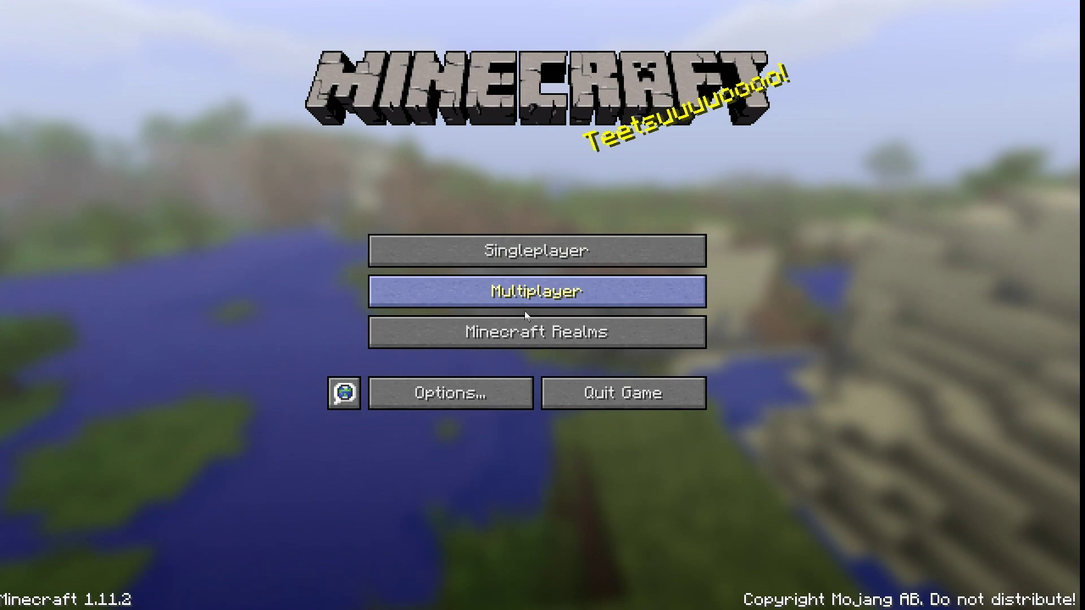
left_click(525, 242)
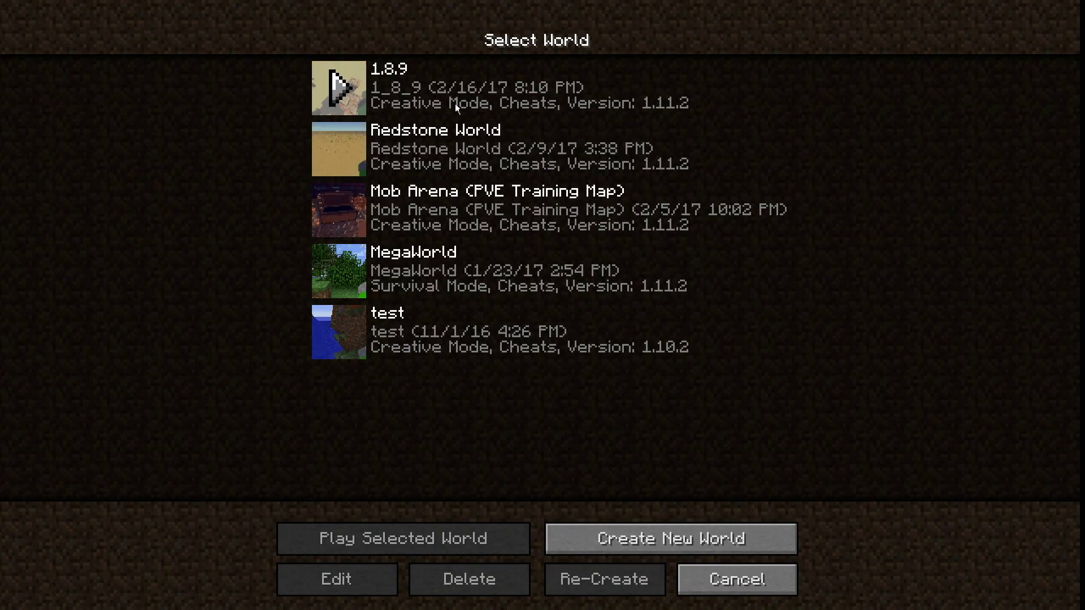
left_click(344, 168)
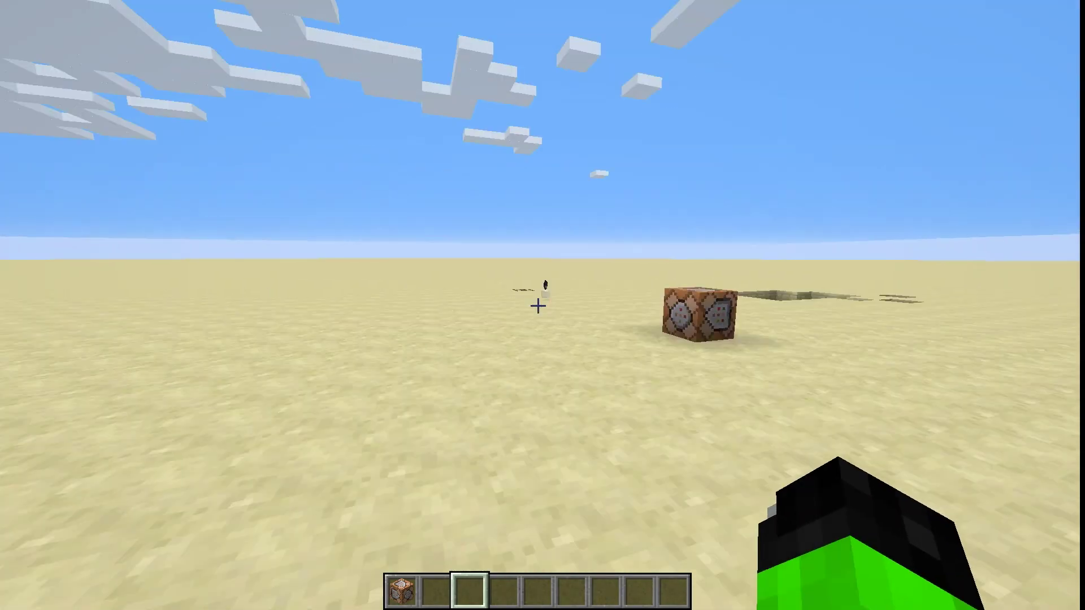
- Walk past the command block and around the pits in the sand to try out the stick movement
key("w")
key("w")
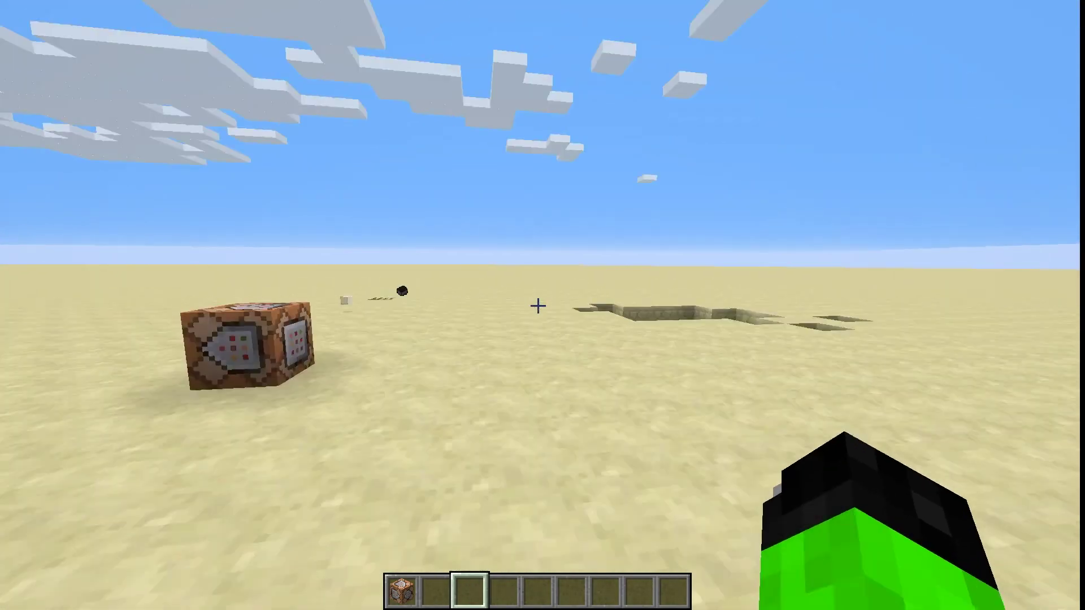
key("w")
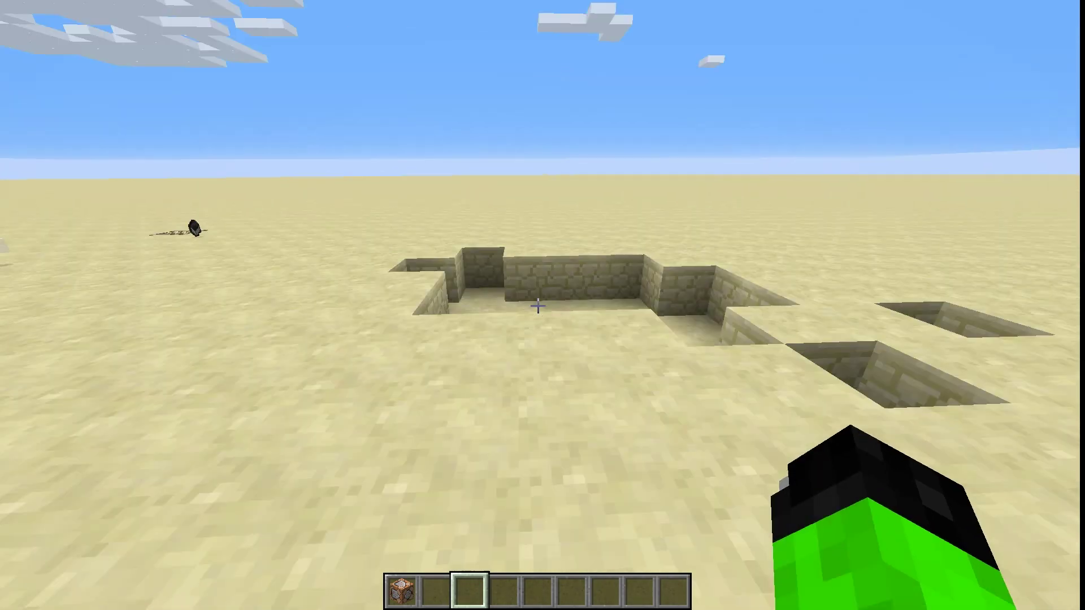
key("w")
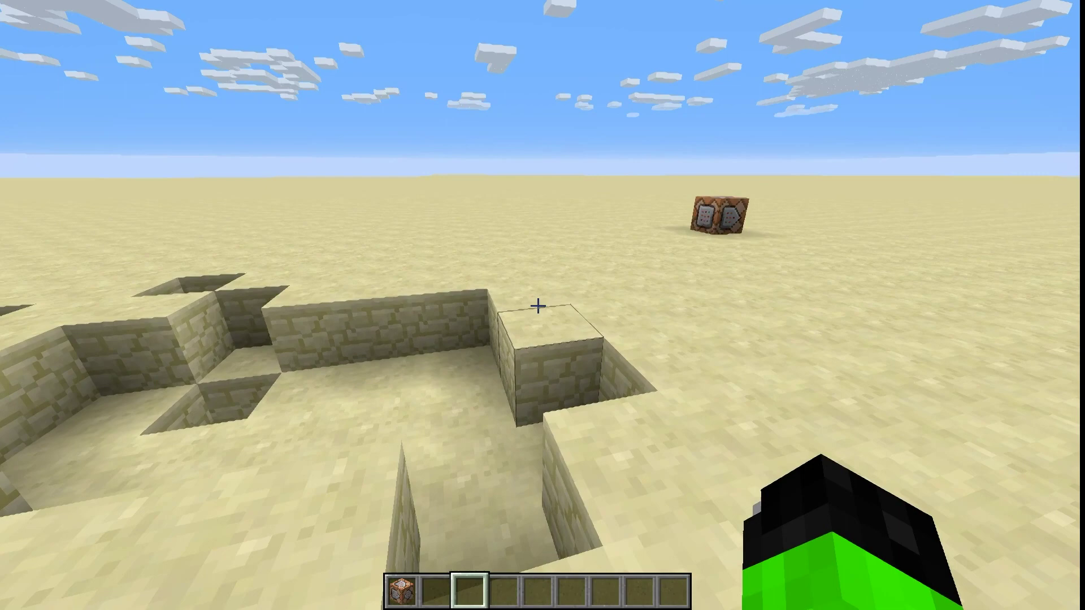
key("w")
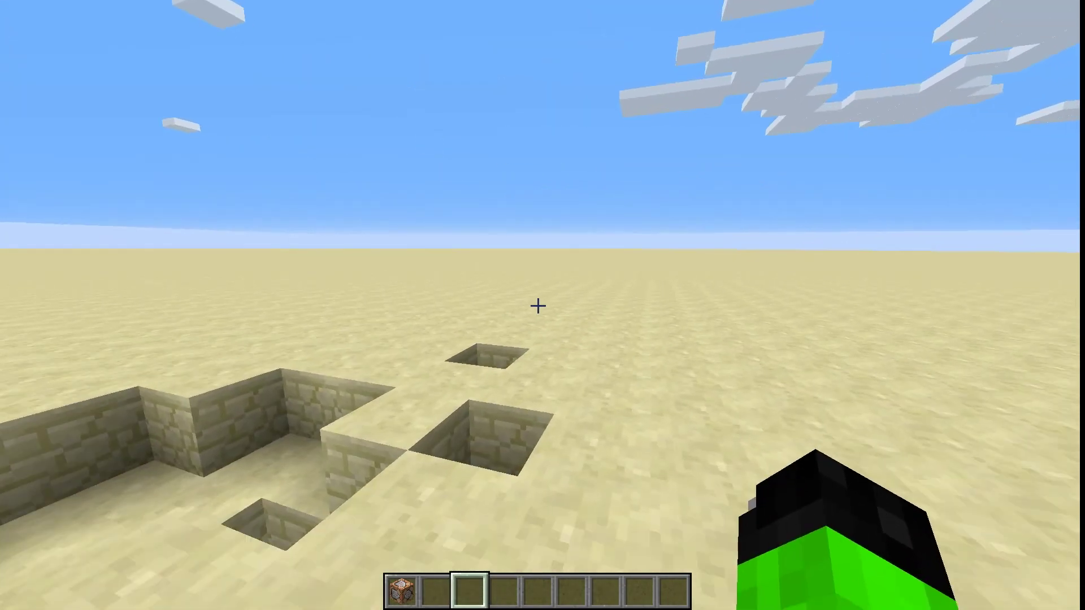
key("w")
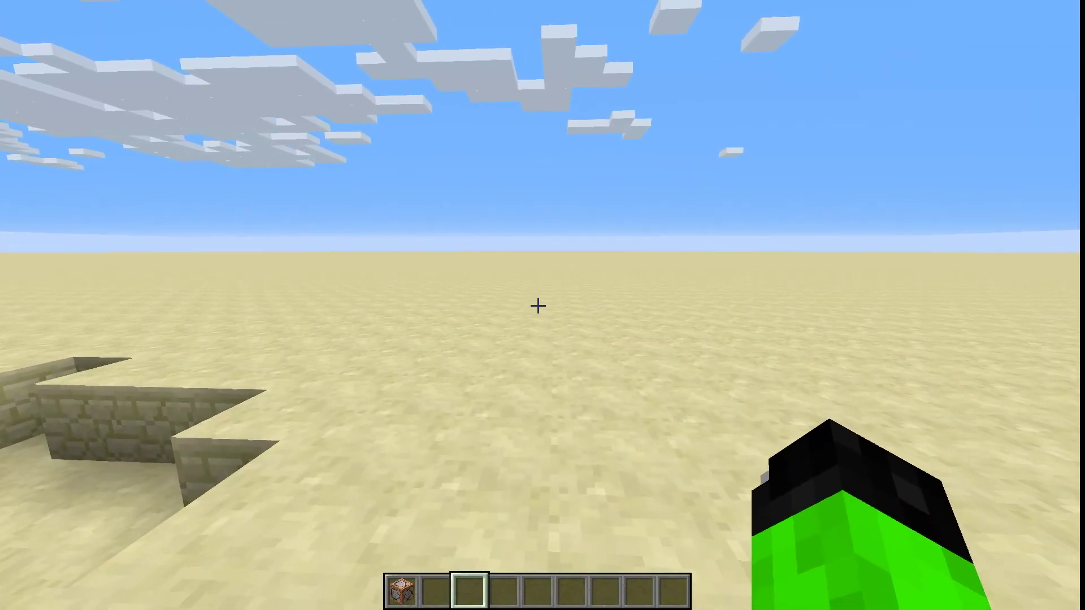
key("w")
- Try out the menu binding by opening and closing the game menu repeatedly between short movements
key("Escape")
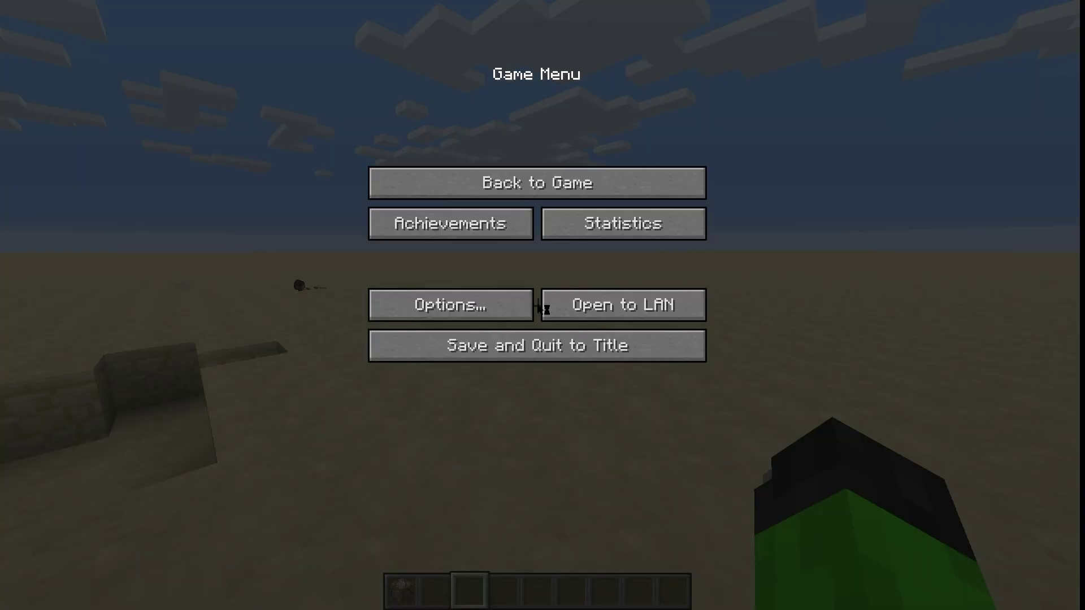
key("Escape")
key("w")
key("Escape")
key("Escape")
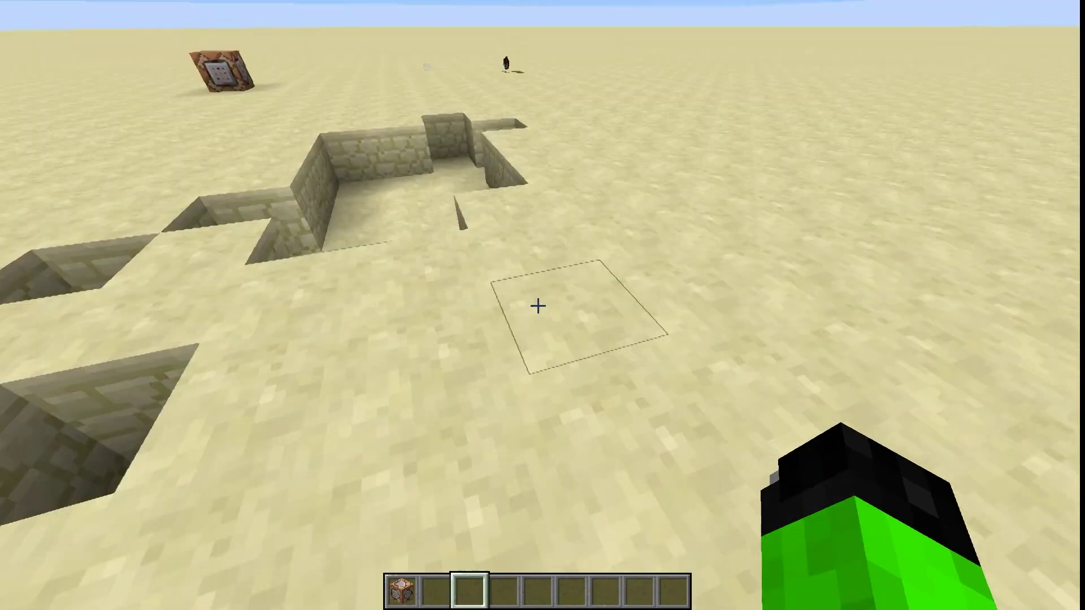
key("s")
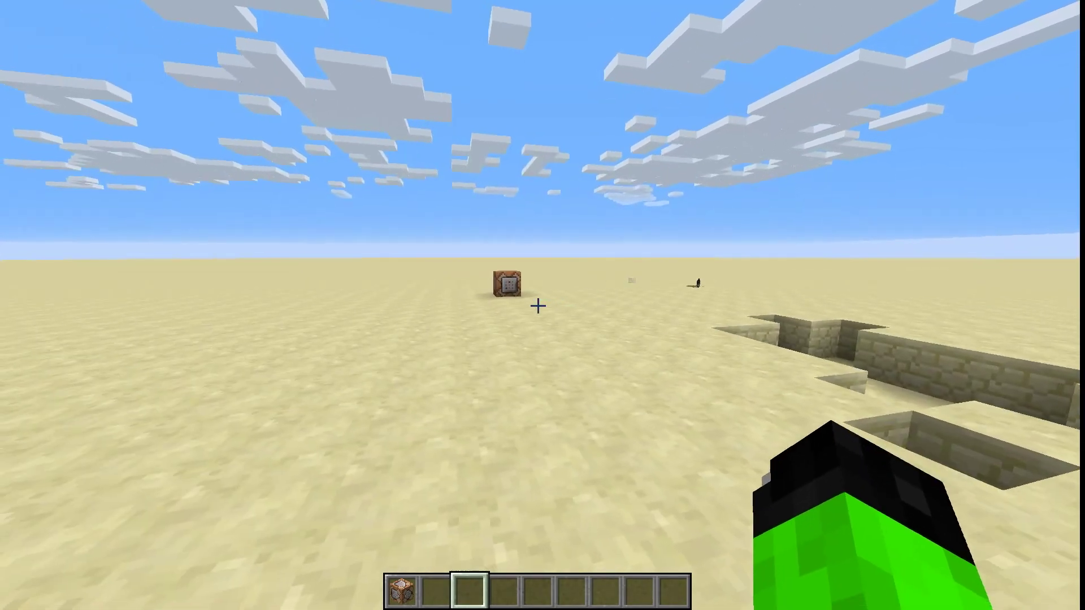
- Open the creative inventory and browse its categories from Building Blocks through Miscellaneous, Survival Inventory and Materials
key("e")
scroll(544, 308, "down", 1)
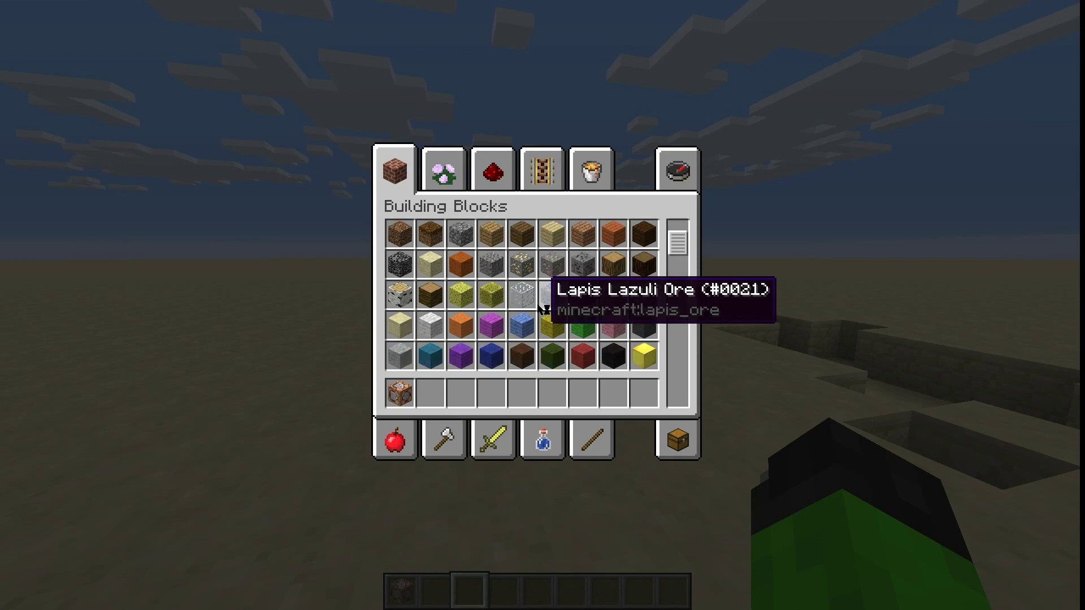
left_click(452, 172)
left_click(503, 167)
left_click(551, 165)
left_click(597, 168)
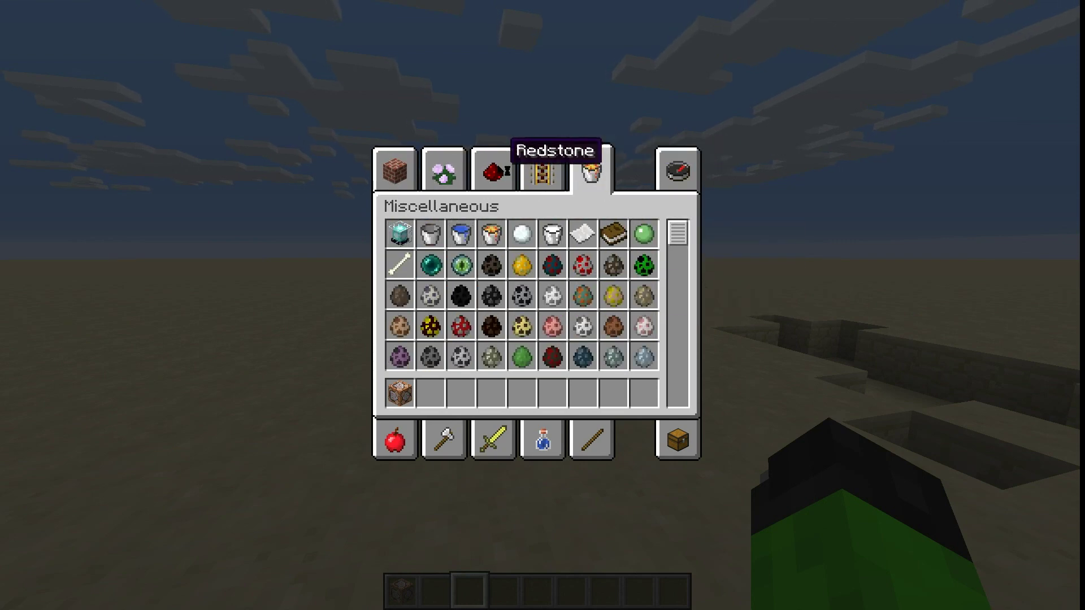
left_click(678, 441)
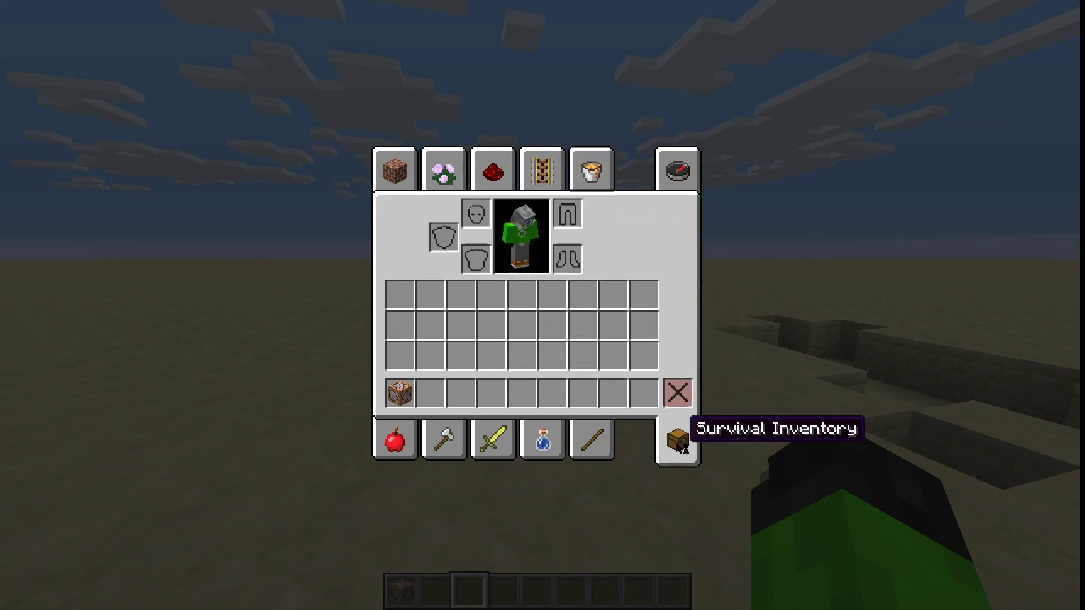
left_click(590, 439)
- Put a stack of 64 Arrows of Slowness from the Combat category into the third hotbar slot and show the Survival Inventory
left_click(492, 440)
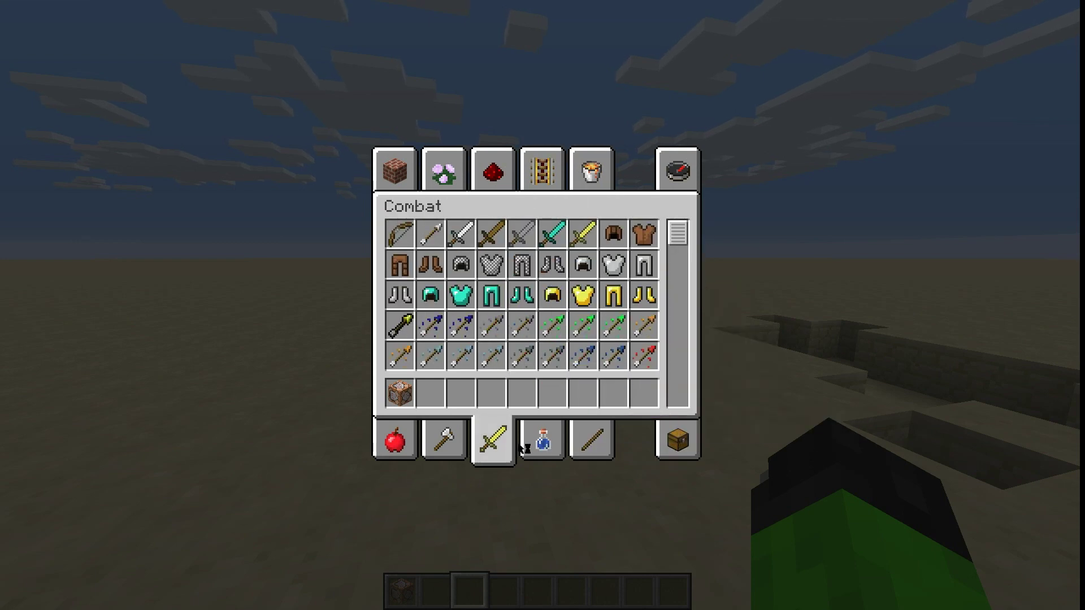
left_click(534, 367)
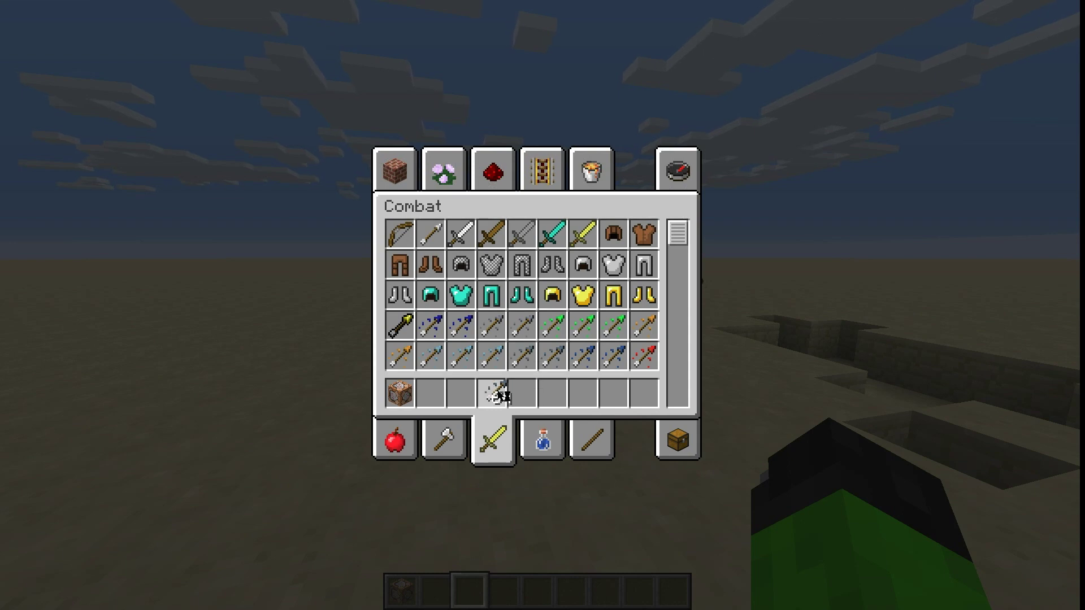
left_click(461, 390)
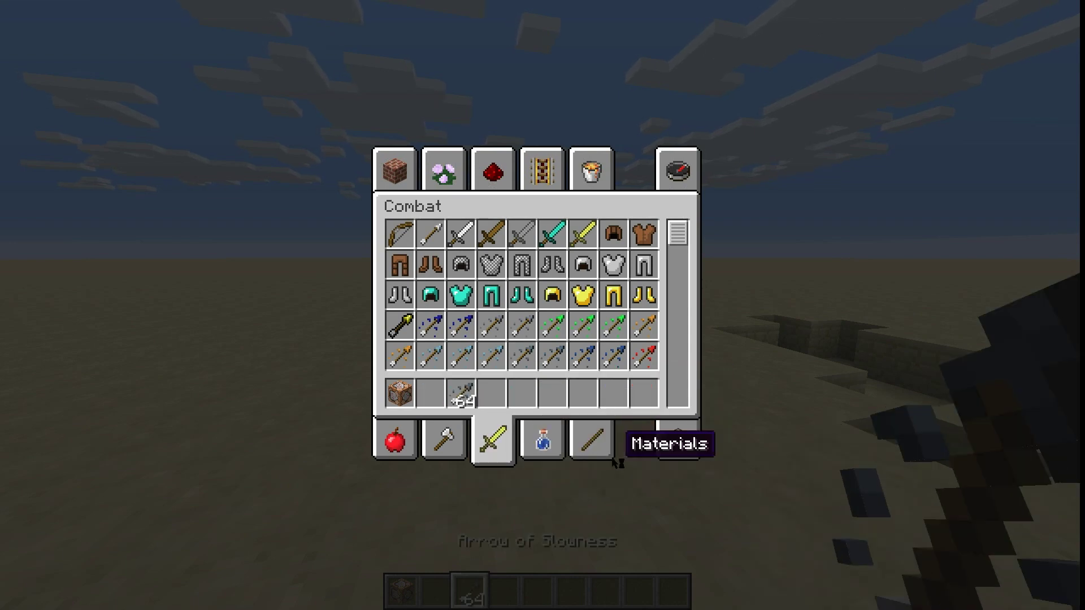
left_click(673, 444)
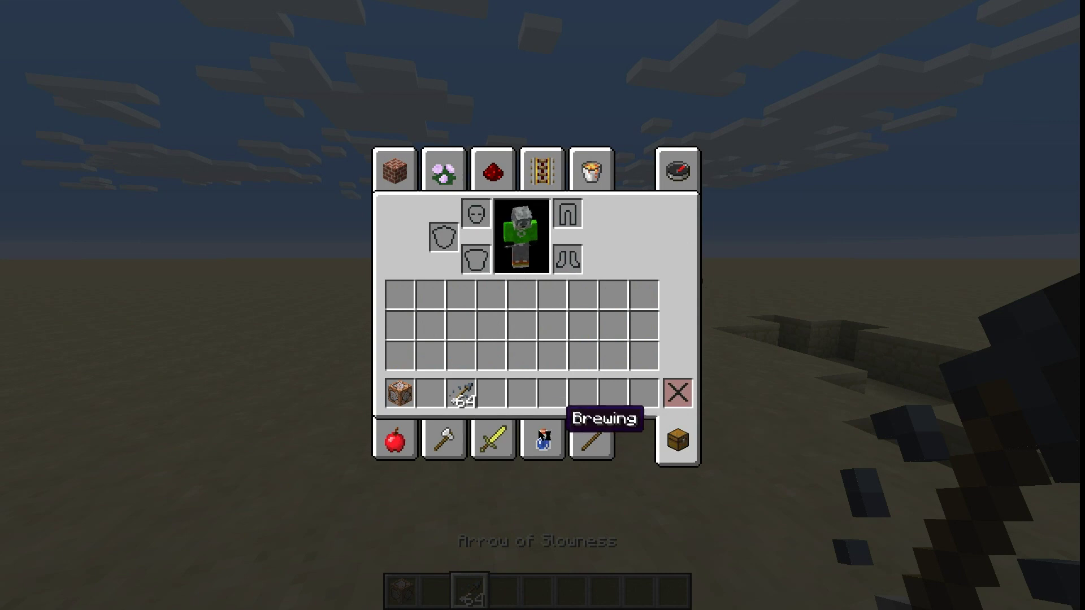
- Quick-move the Arrows of Slowness and the command block from the hotbar into the first two main inventory slots
left_click(461, 390, "shift")
left_click(405, 296, "shift")
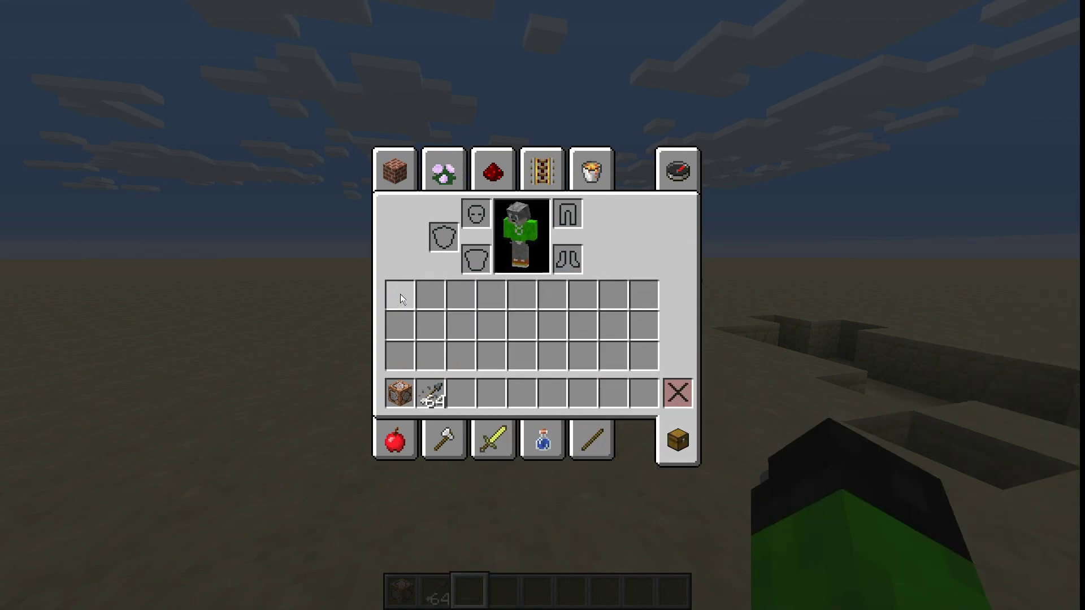
left_click(442, 392, "shift")
left_click(412, 392, "shift")
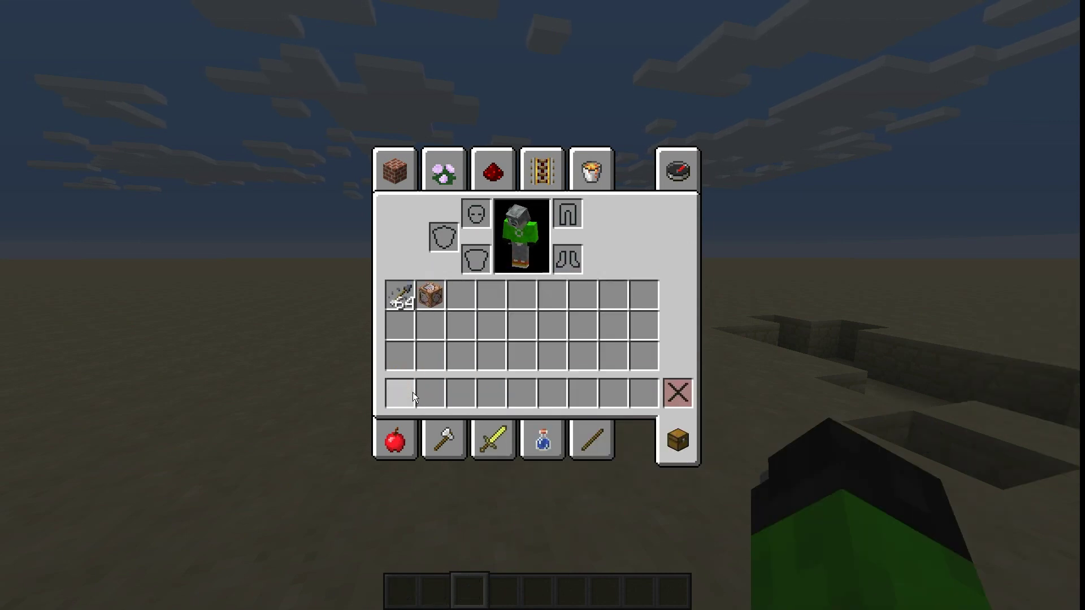
- Close the inventory, then save the world and quit to the title screen
key("e")
key("Escape")
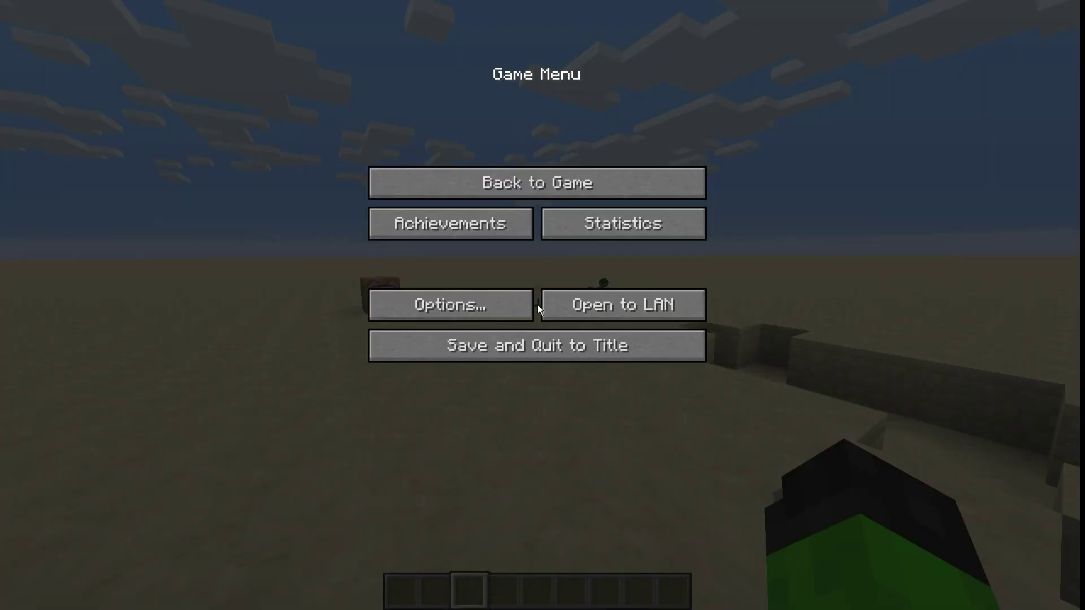
left_click(538, 350)
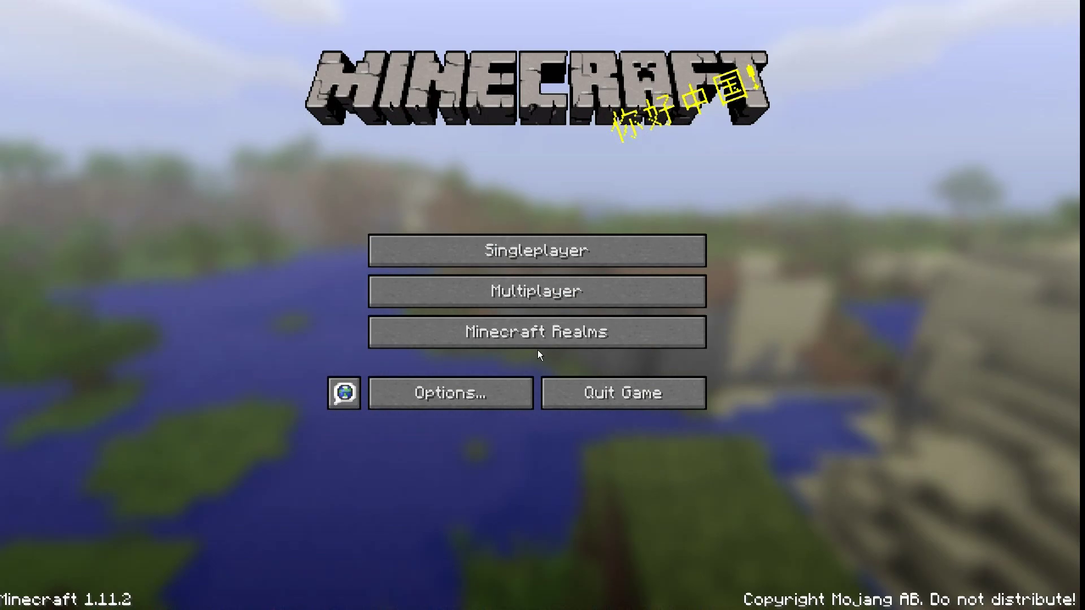
left_click(537, 331)
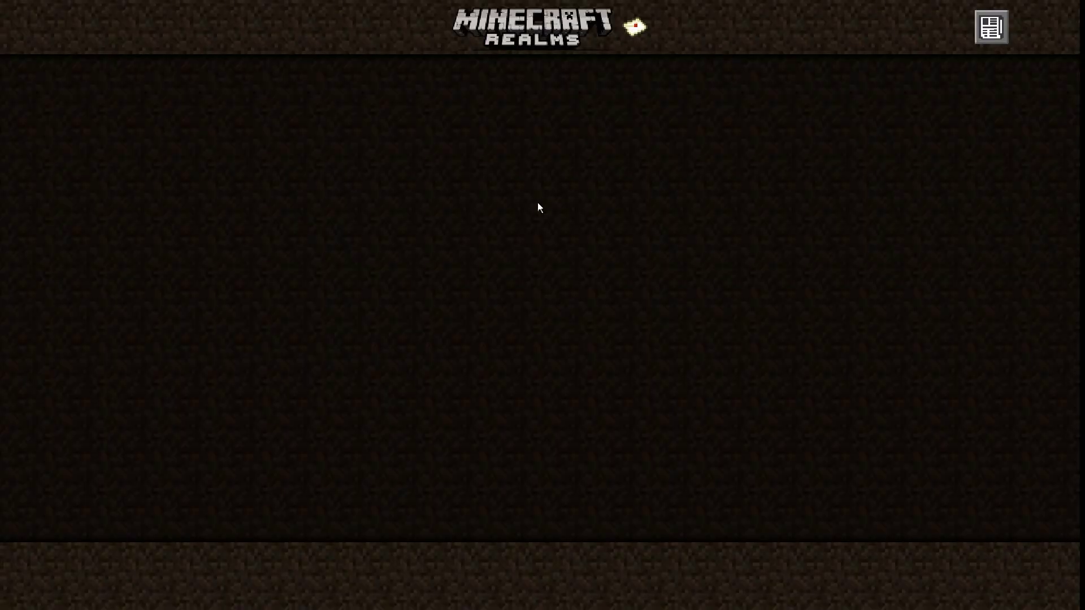
double_click(538, 81)
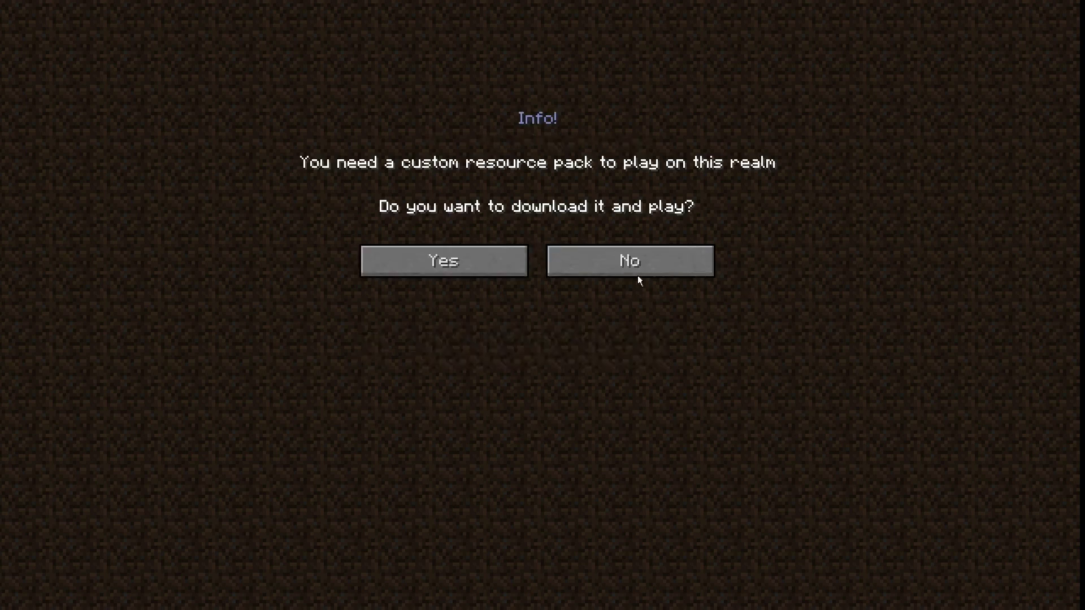
left_click(637, 260)
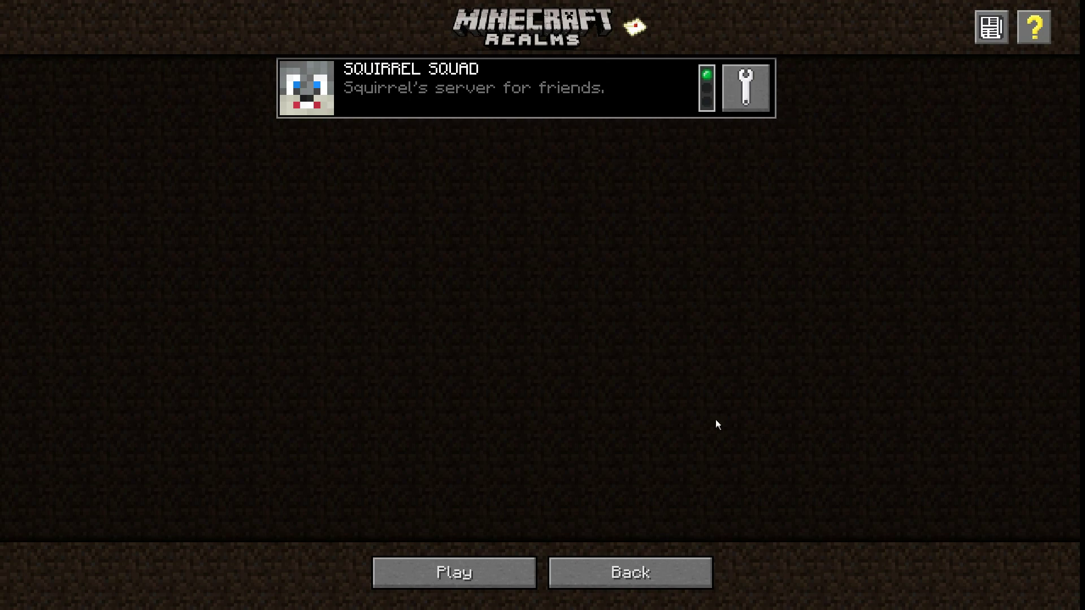
left_click(663, 587)
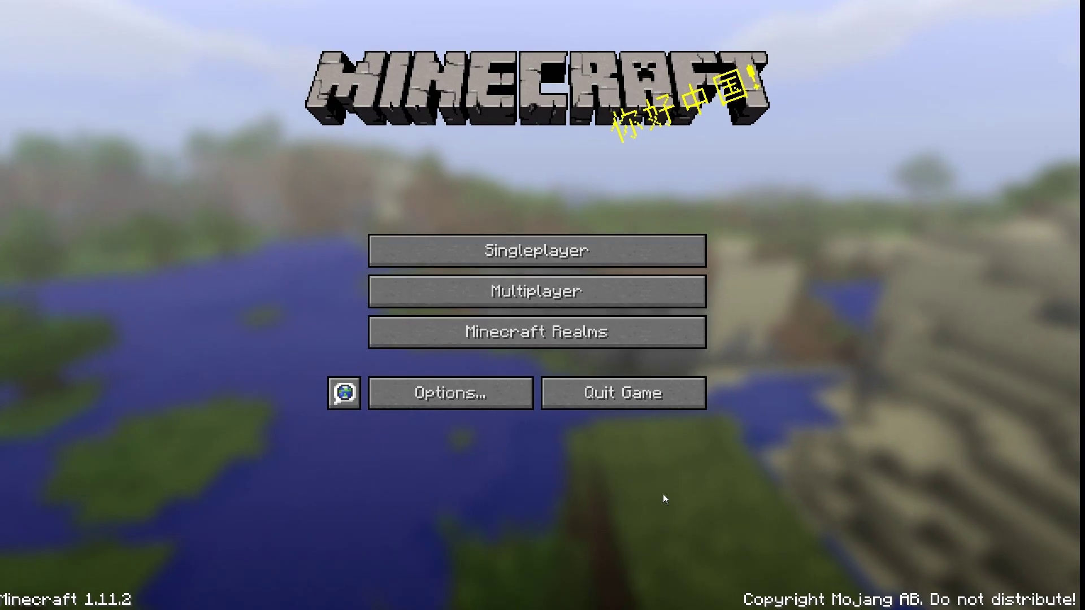
- Join a server from the multiplayer list and walk along the dirt road past the stone brick and white buildings
left_click(632, 282)
double_click(472, 146)
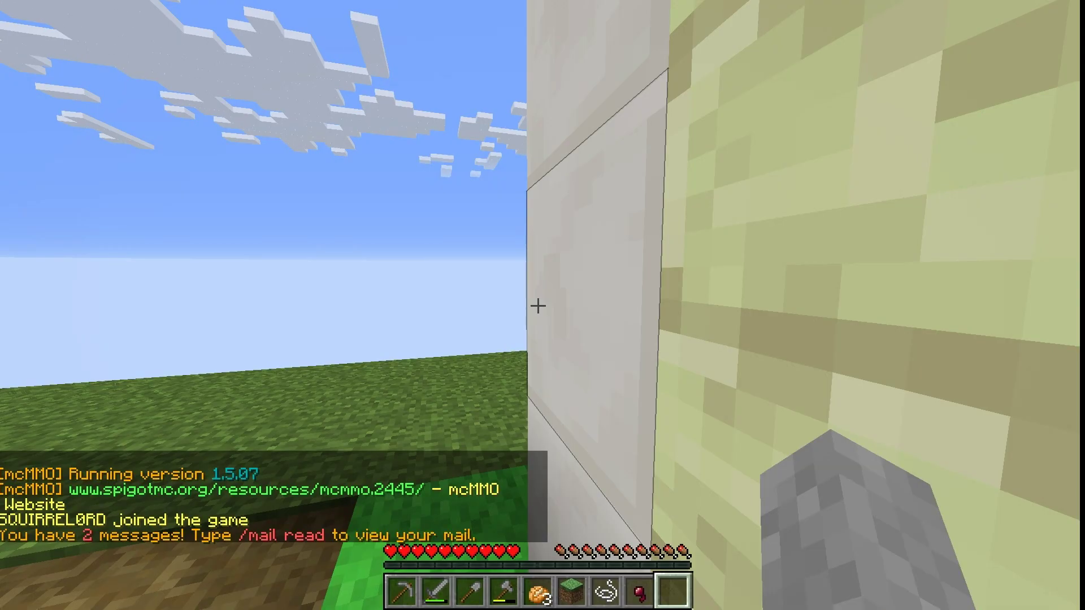
key("w")
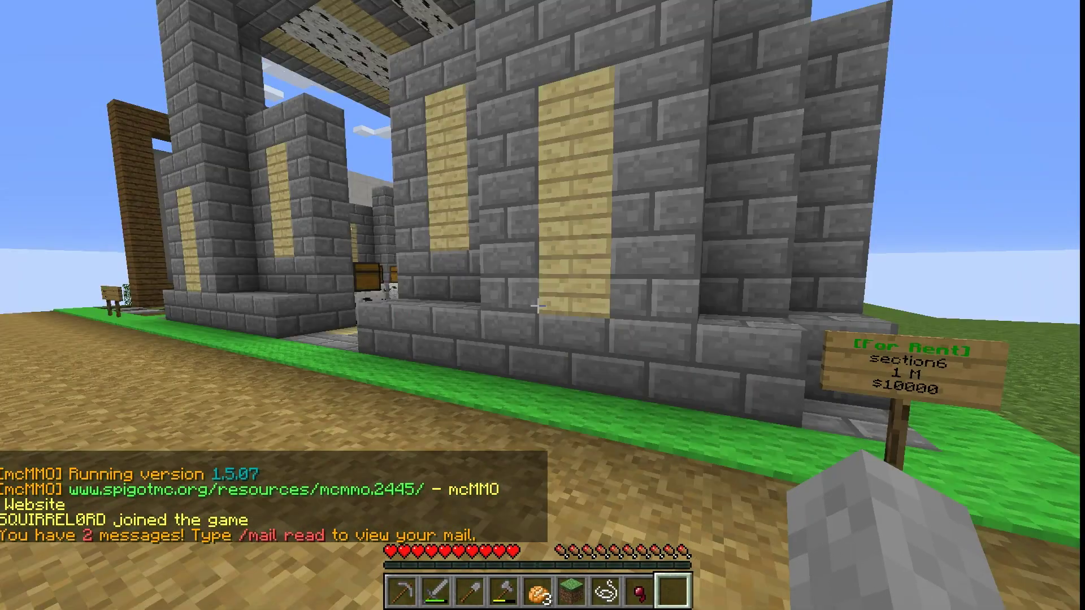
key("w")
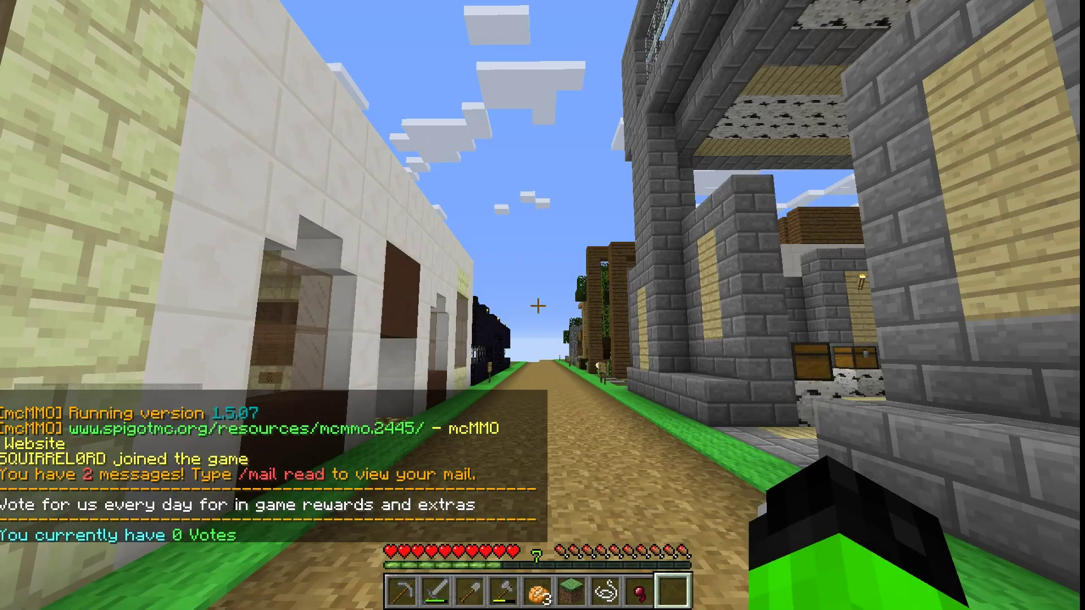
key("w")
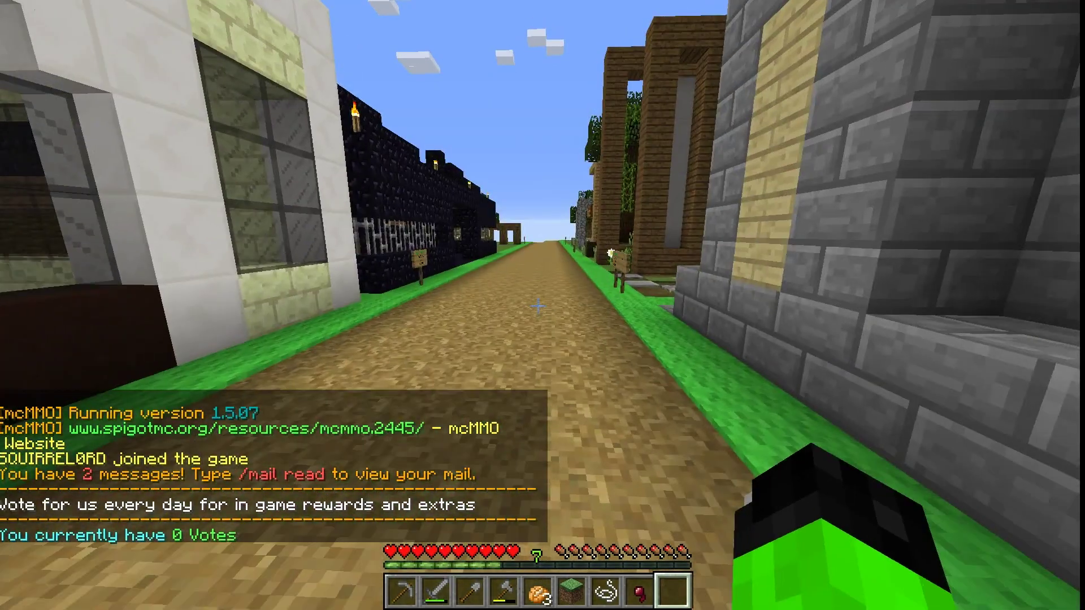
key("w")
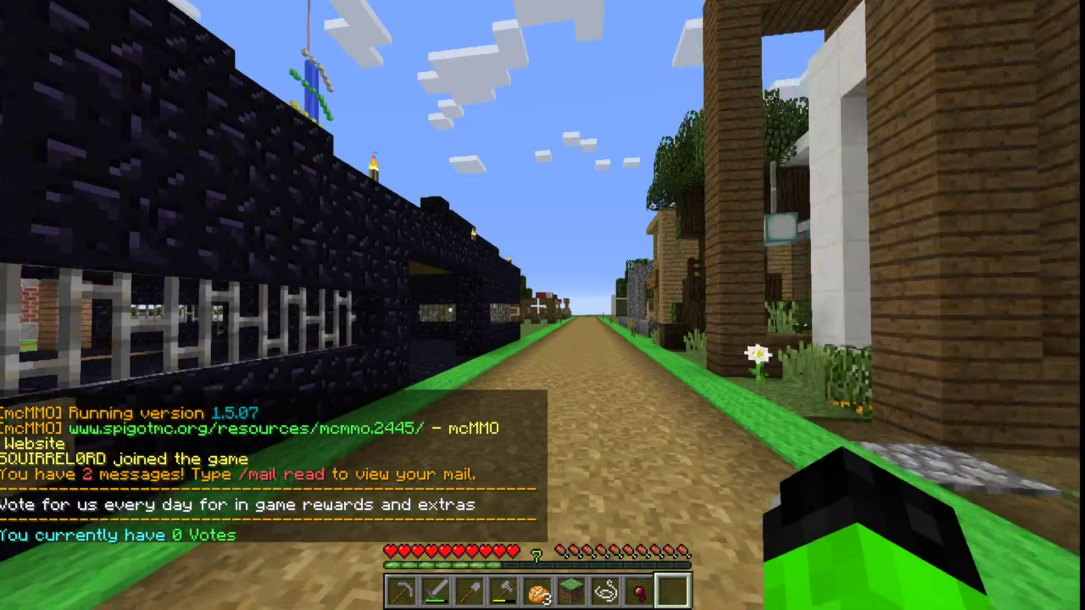
- Walk on past the obsidian building and the cobblestone park gate to the log wall and tree, looking around
key("w")
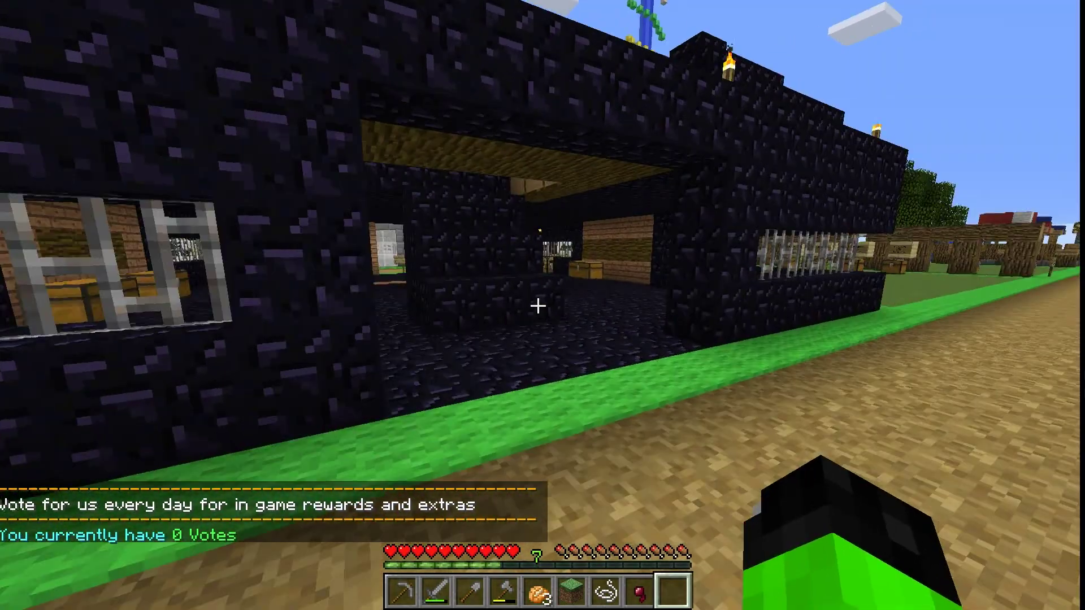
key("w")
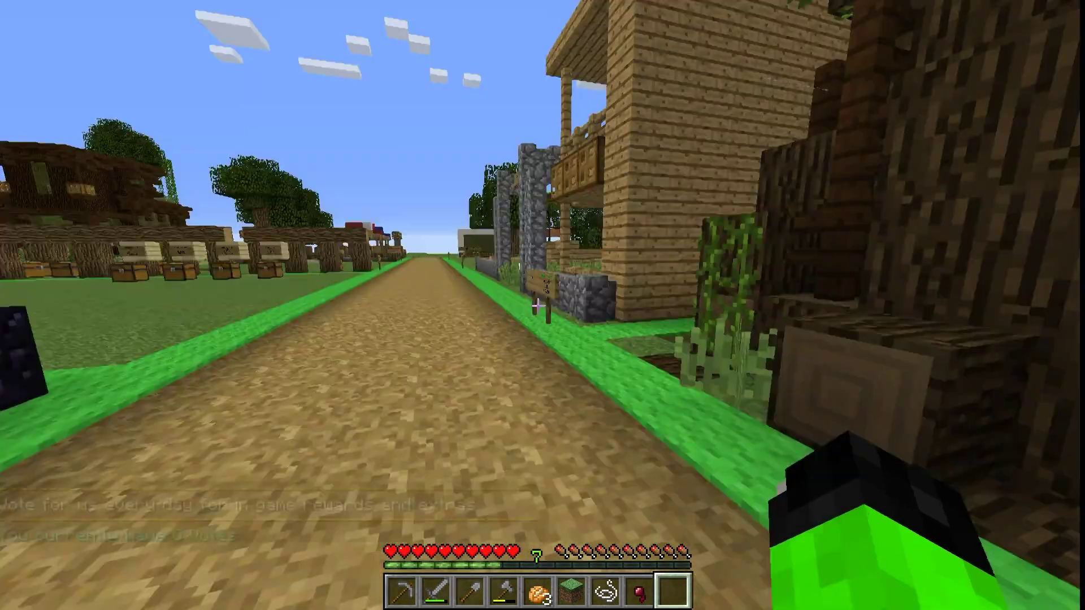
key("w")
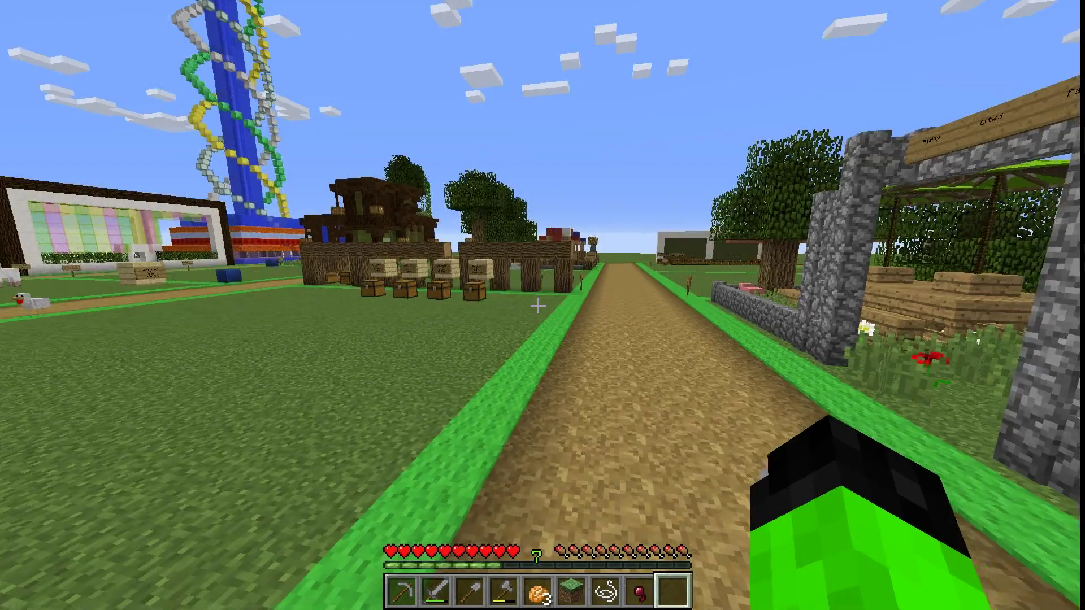
key("w")
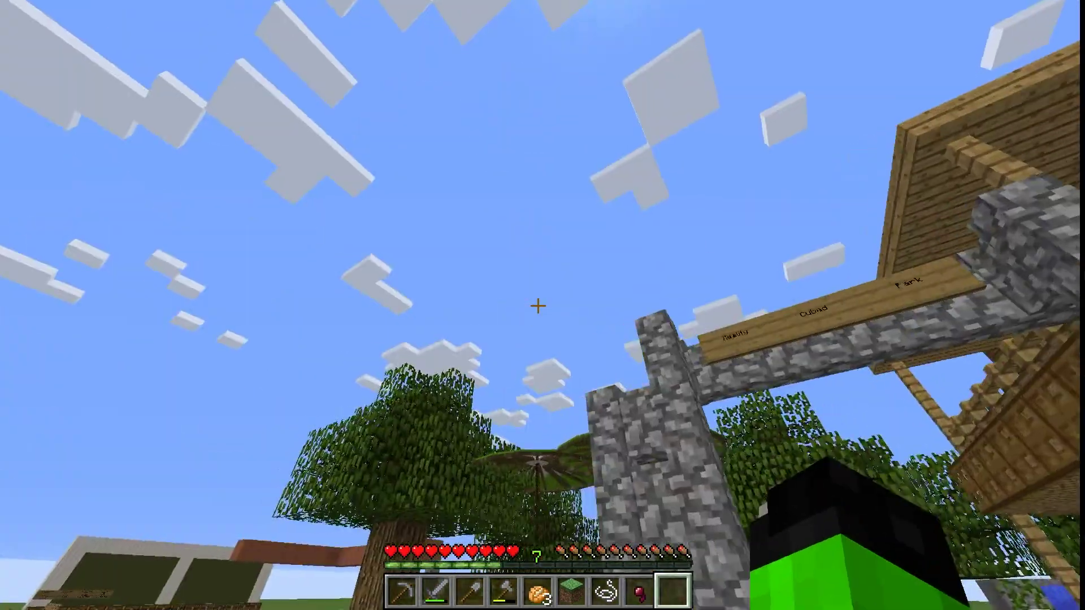
key("w")
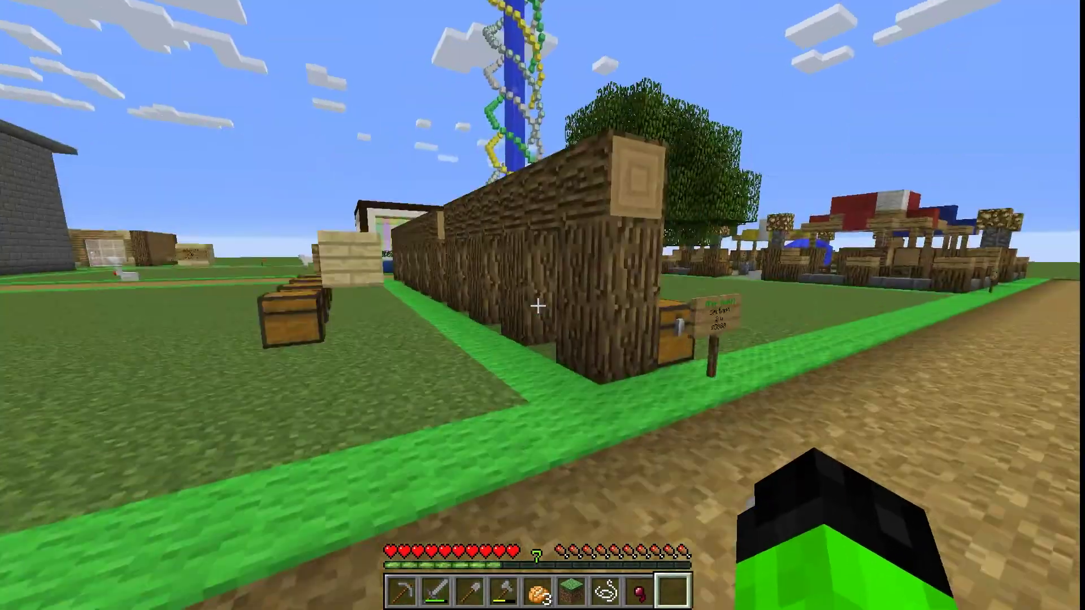
key("w")
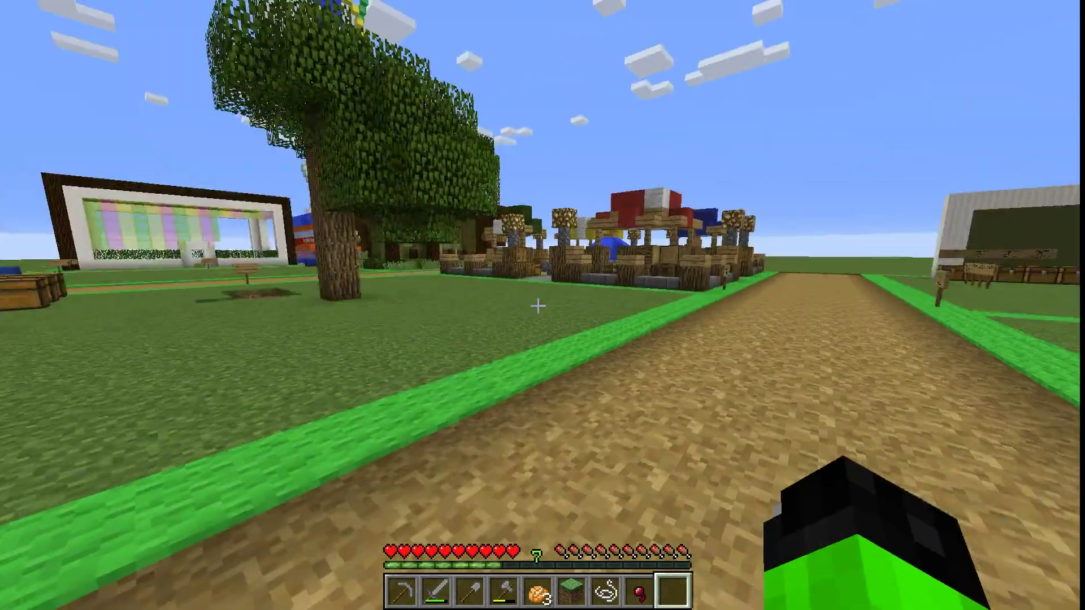